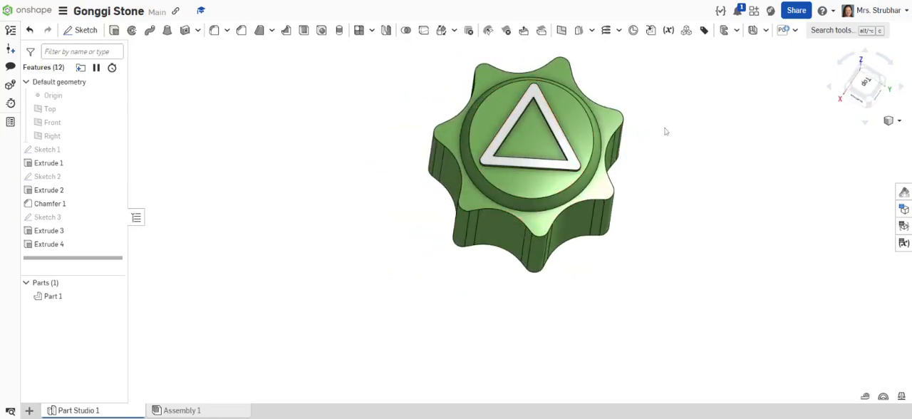
Leave the current model and create a new document named "Gonggi Stone with Triangle".
middle_click_drag(664, 131, 644, 189)
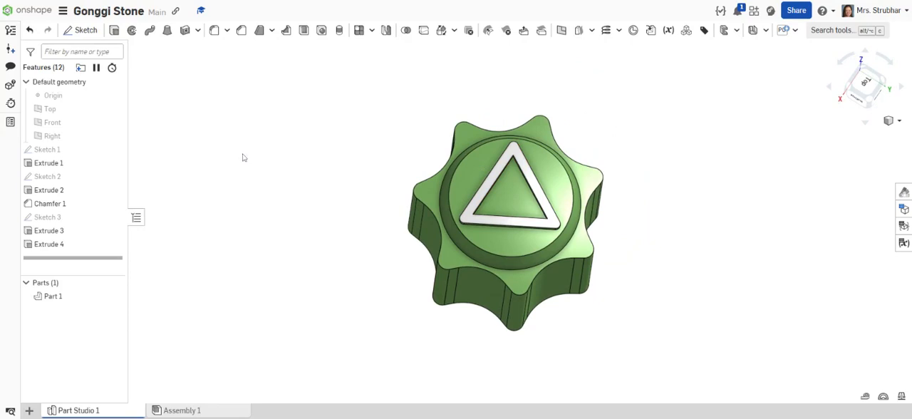
left_click(32, 11)
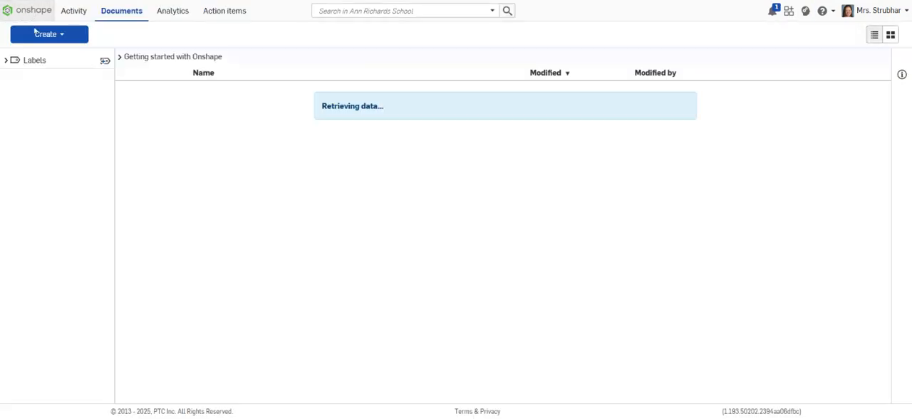
left_click(41, 33)
left_click(56, 54)
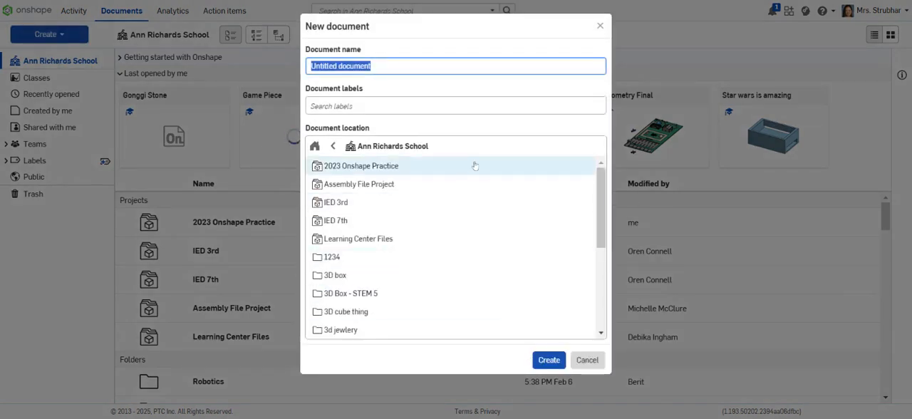
type("Gongg")
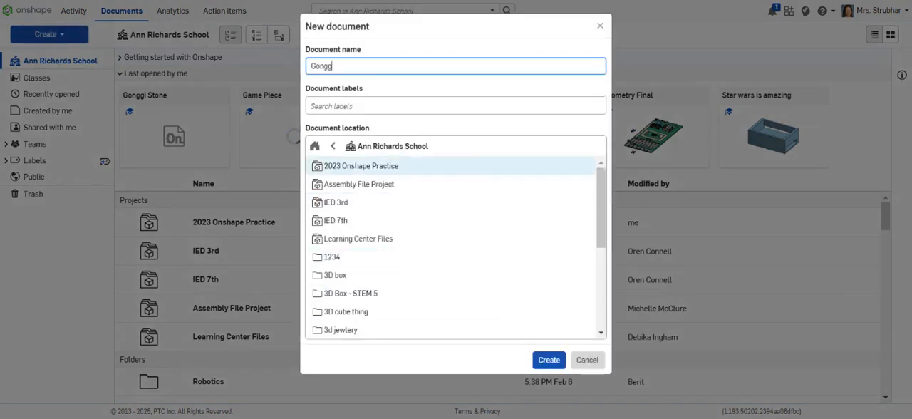
type("i Stone with Triangle")
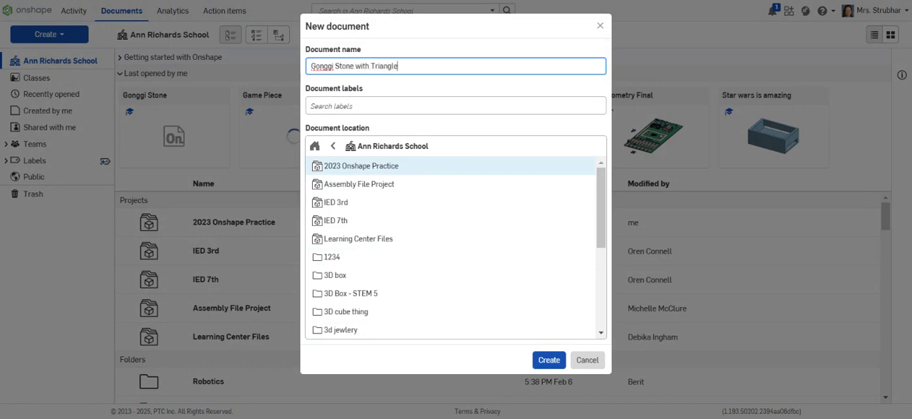
key("Return")
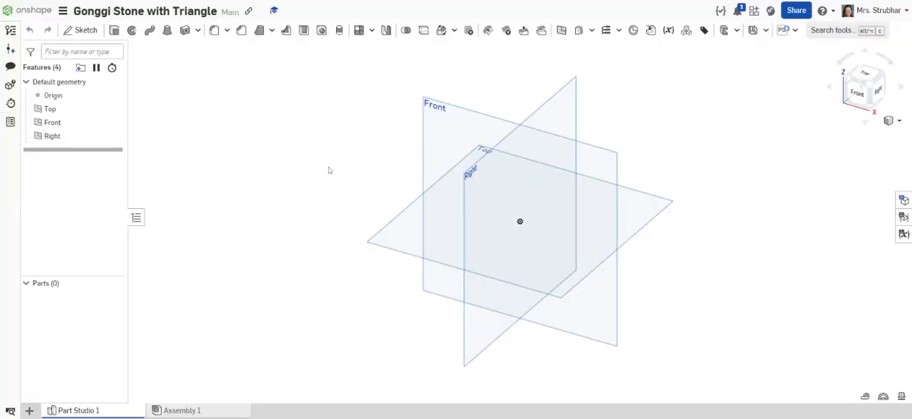
Start a sketch on the Top plane, viewed face-on with the default planes hidden.
left_click(82, 30)
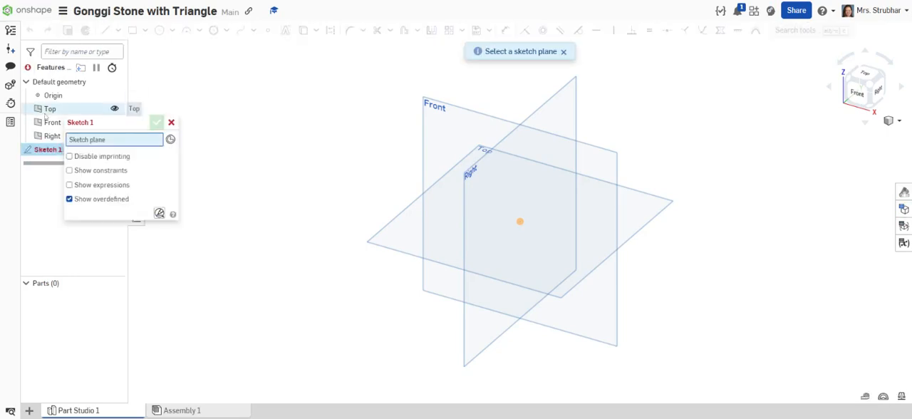
left_click(47, 110)
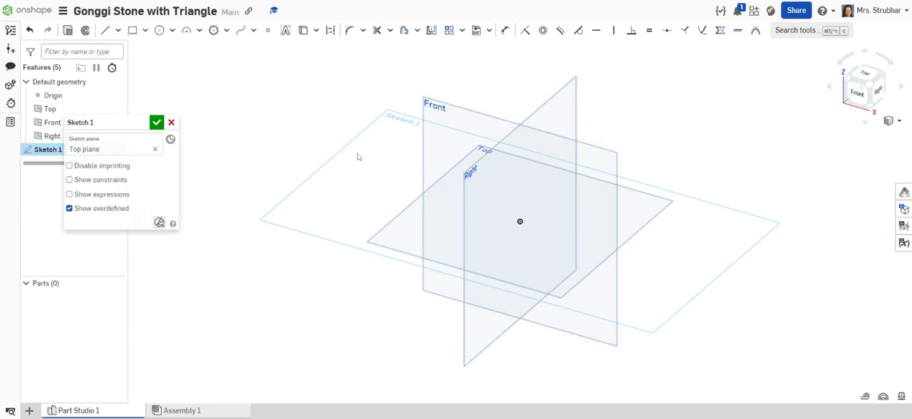
key("n")
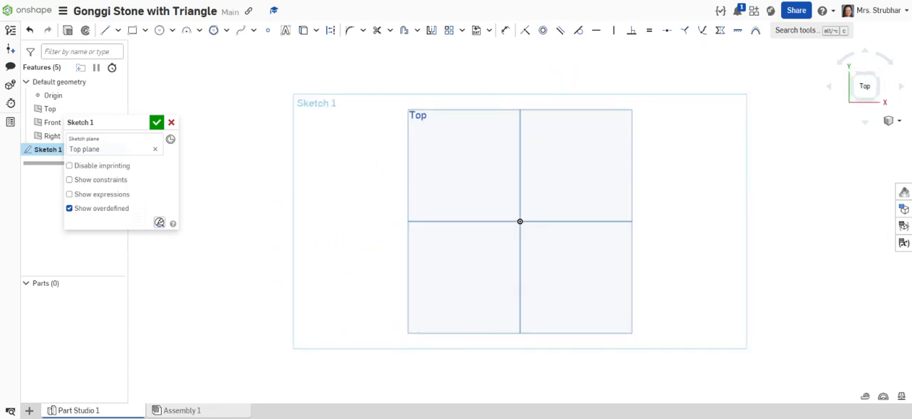
key("p")
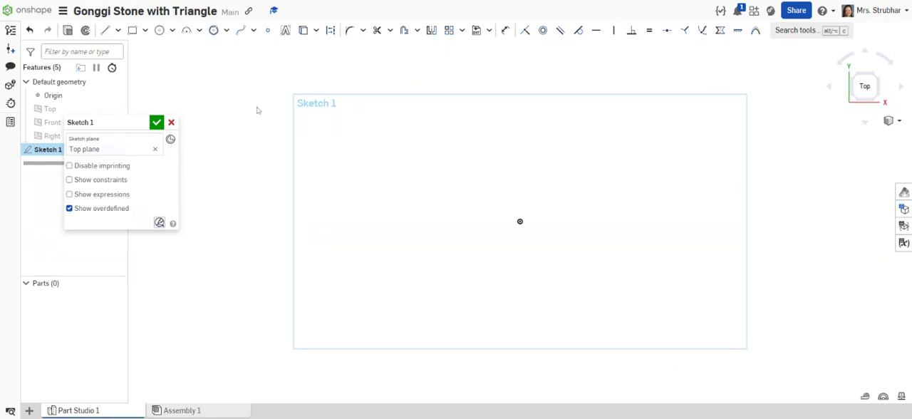
Using the Circumscribed polygon tool in construction mode, sketch a seven-sided polygon centred on the origin, about 195 in diameter, with one vertex pointing straight up.
left_click(227, 31)
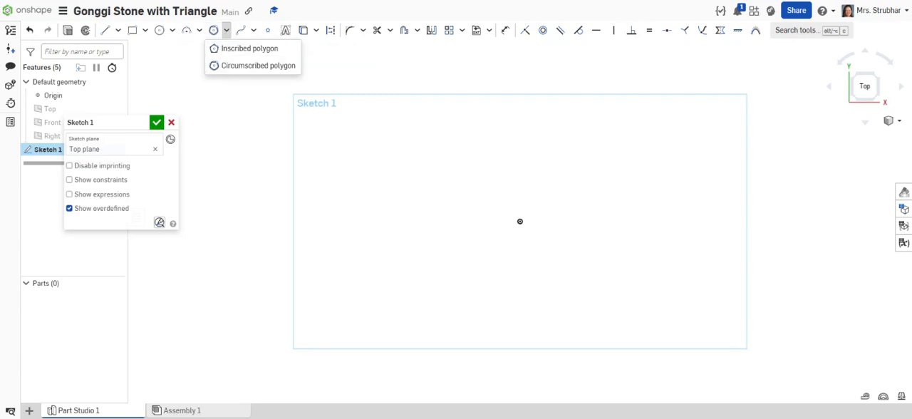
left_click(240, 66)
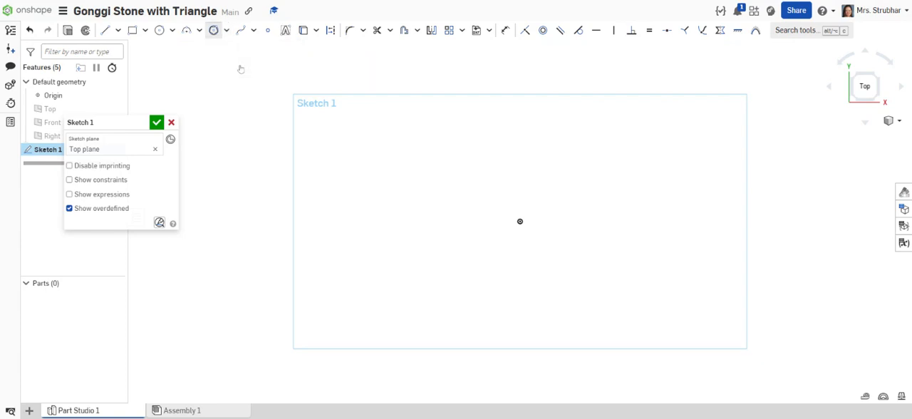
left_click(331, 32)
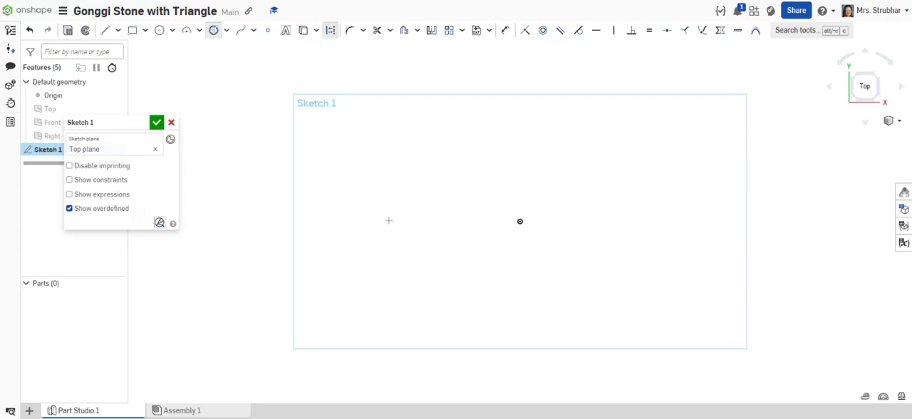
left_click(520, 222)
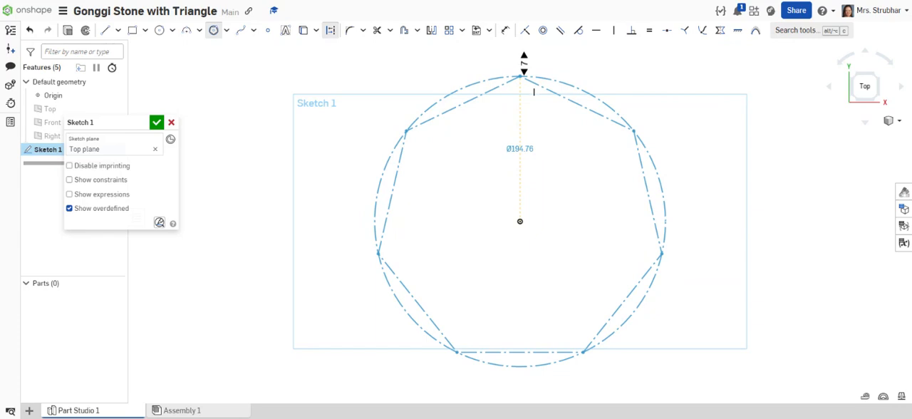
left_click(533, 91)
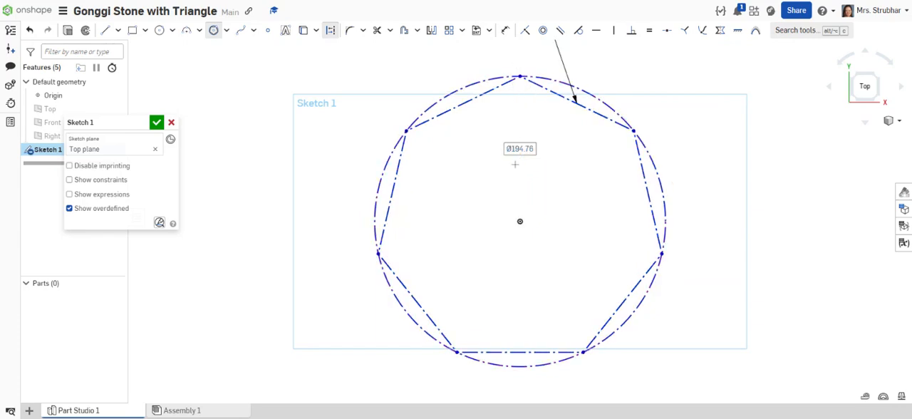
Sketch a smaller seven-sided construction polygon centred on the origin, about 135 in diameter, with one vertex pointing straight down.
left_click(519, 221)
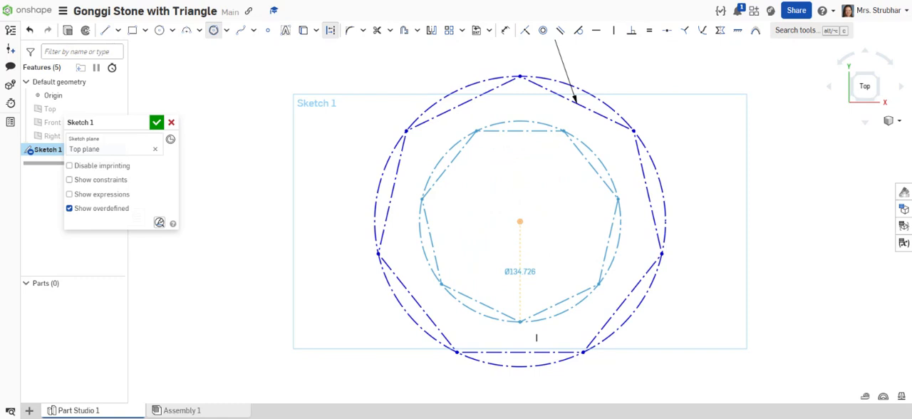
left_click(521, 322)
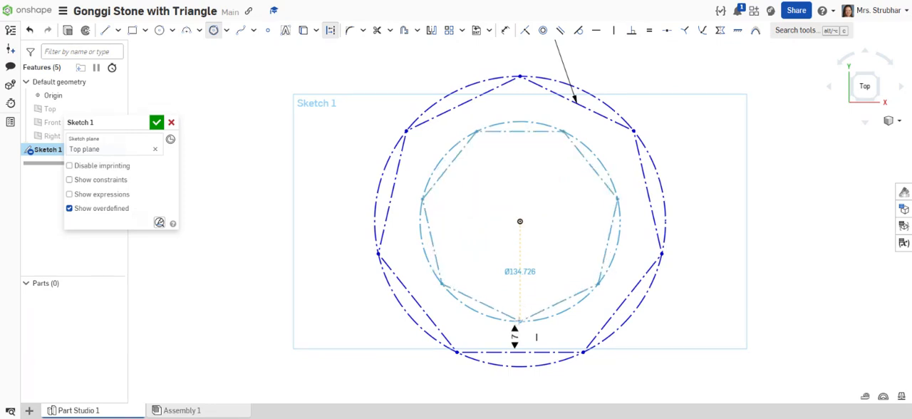
left_click(520, 322)
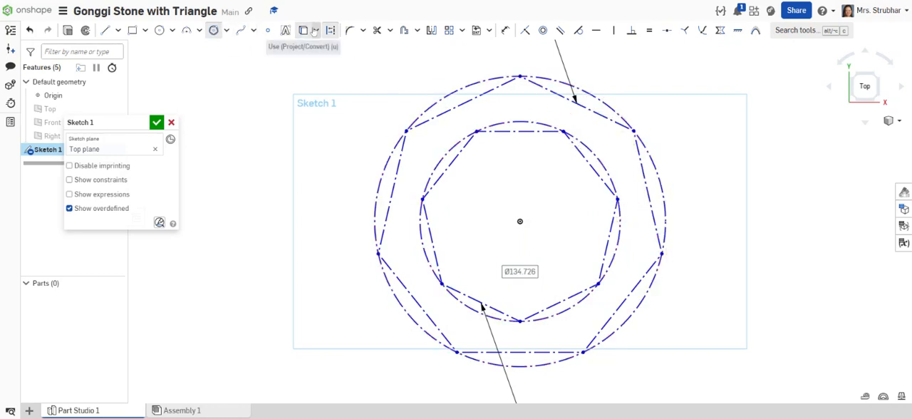
Draw a closed seven-pointed star with solid lines, alternating between the vertices of the outer and inner construction polygons.
left_click(105, 30)
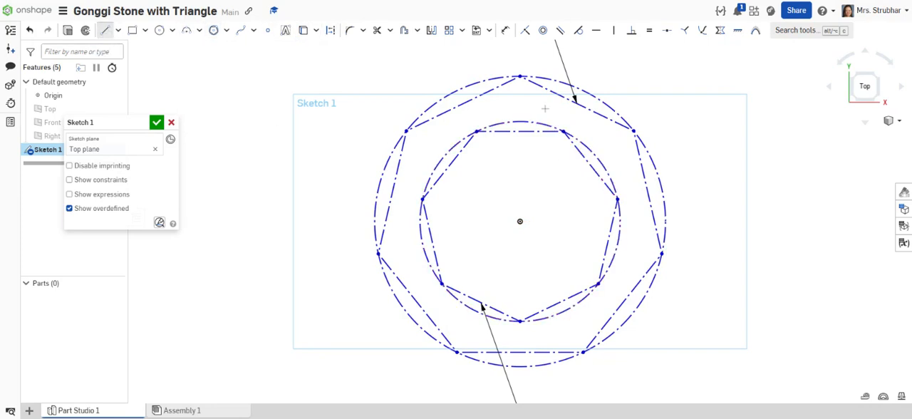
left_click(520, 76)
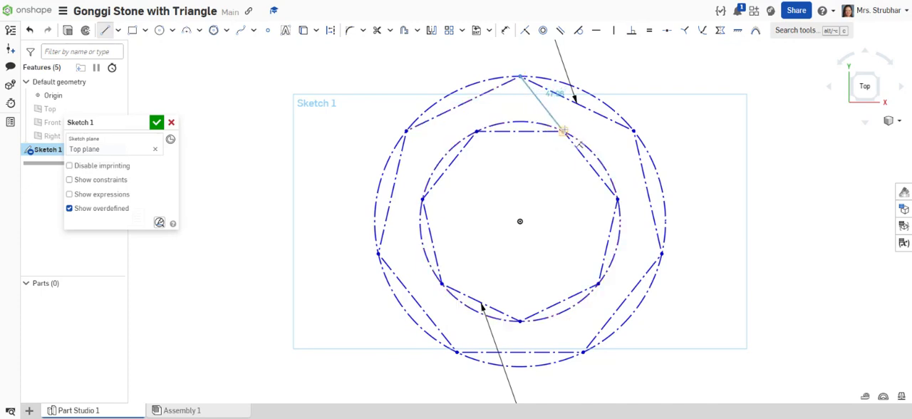
left_click(563, 131)
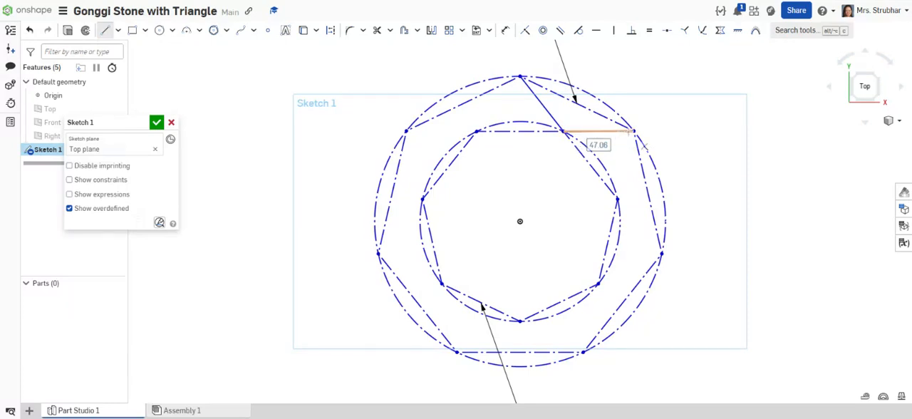
left_click(633, 132)
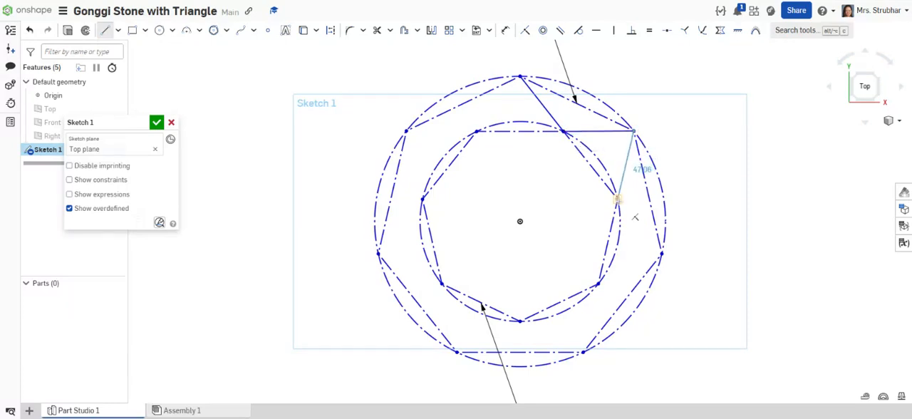
left_click(617, 198)
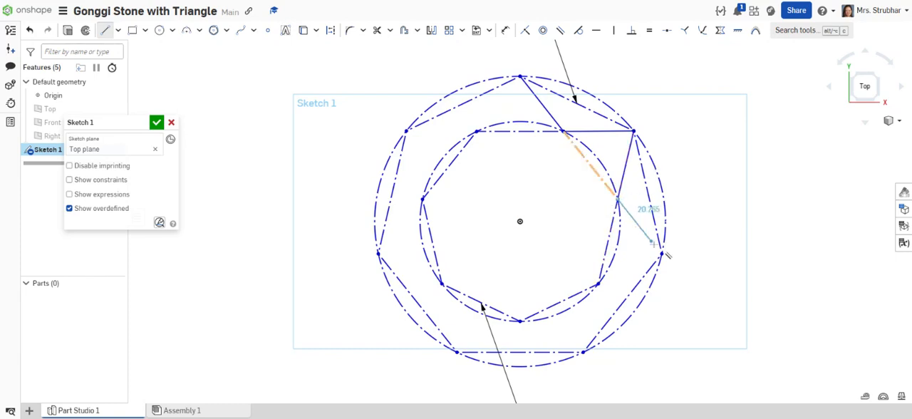
left_click(662, 253)
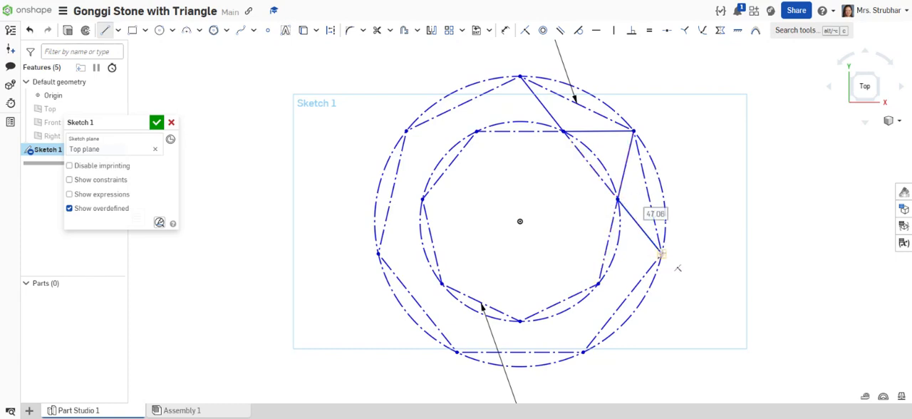
left_click(597, 285)
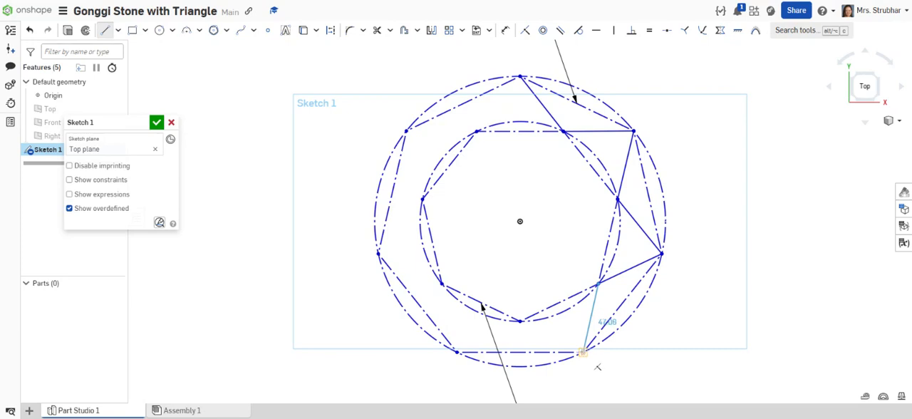
left_click(583, 353)
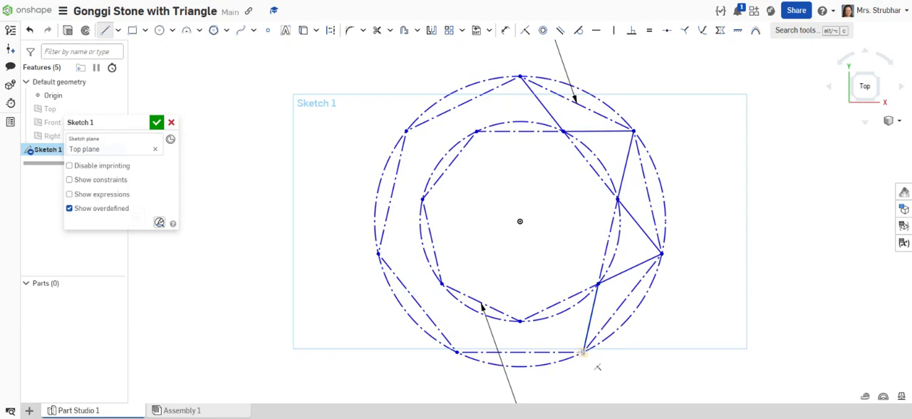
left_click(520, 322)
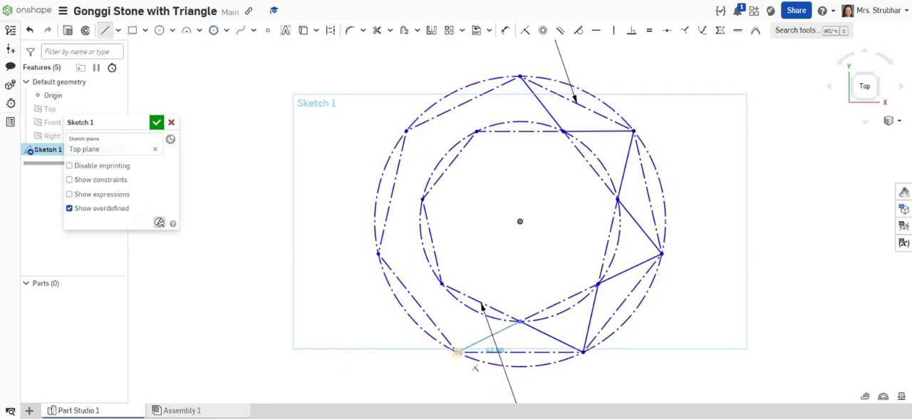
left_click(457, 352)
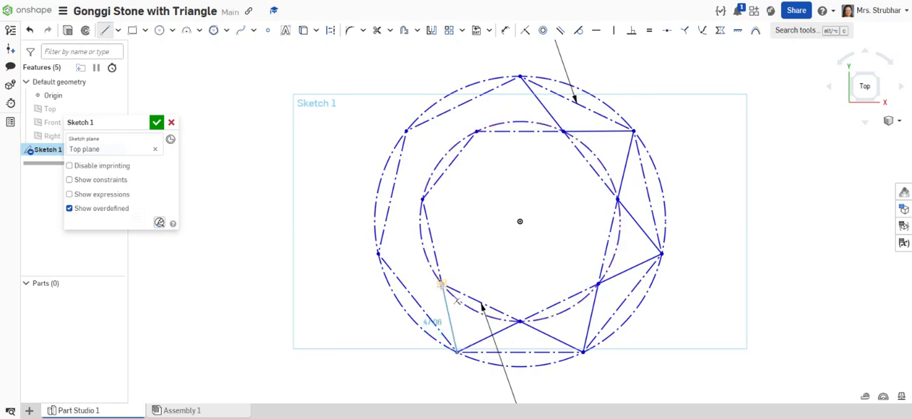
left_click(441, 285)
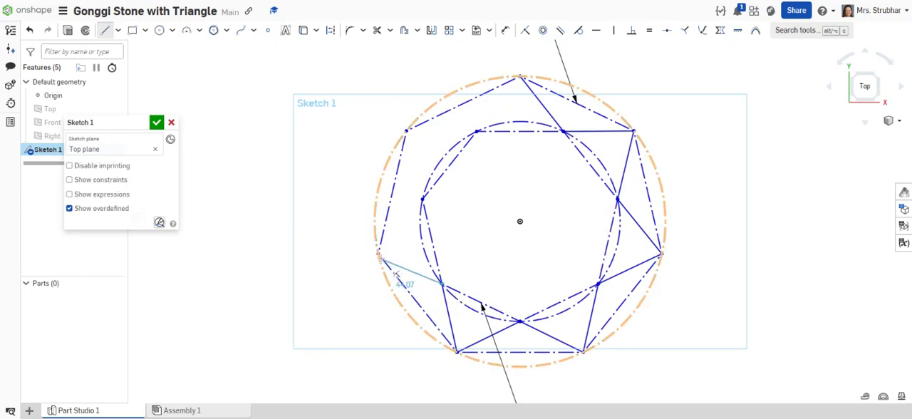
left_click(378, 253)
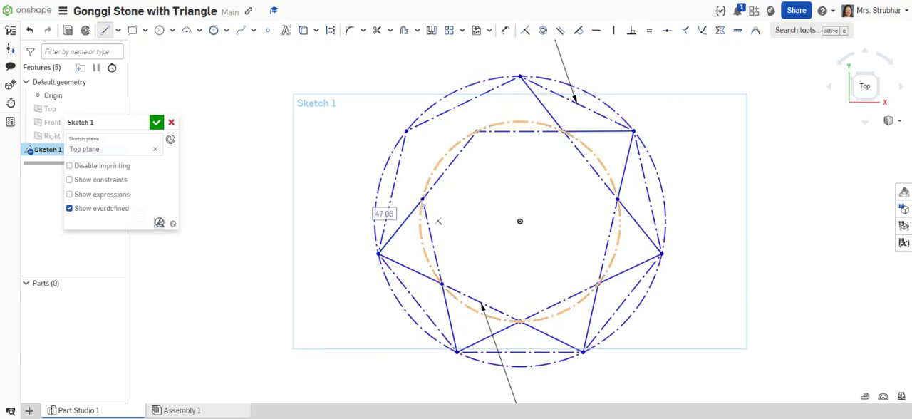
left_click(422, 198)
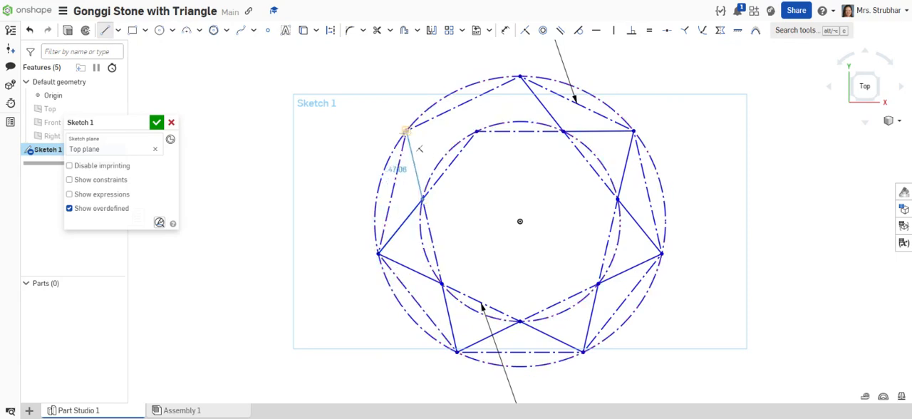
left_click(406, 131)
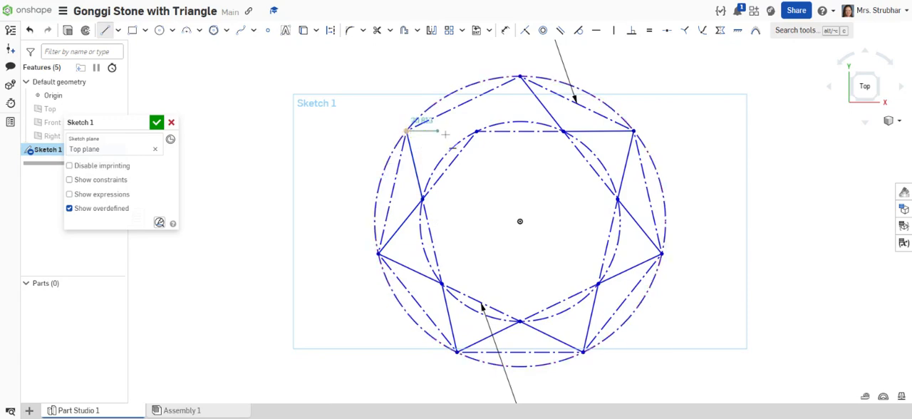
left_click(476, 131)
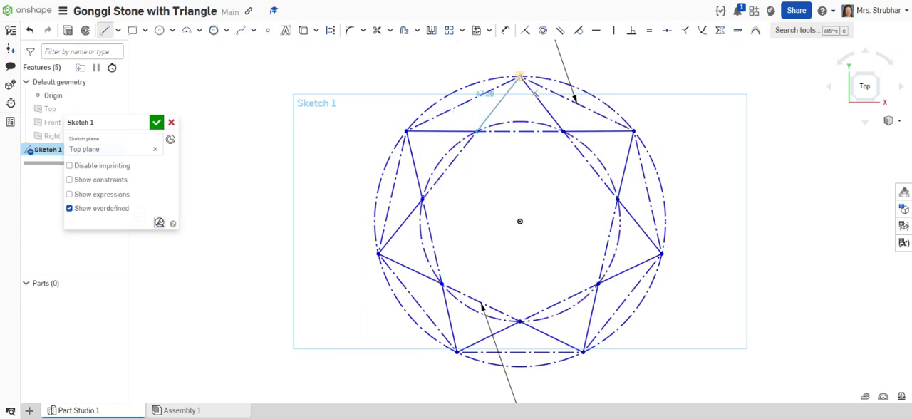
left_click(520, 76)
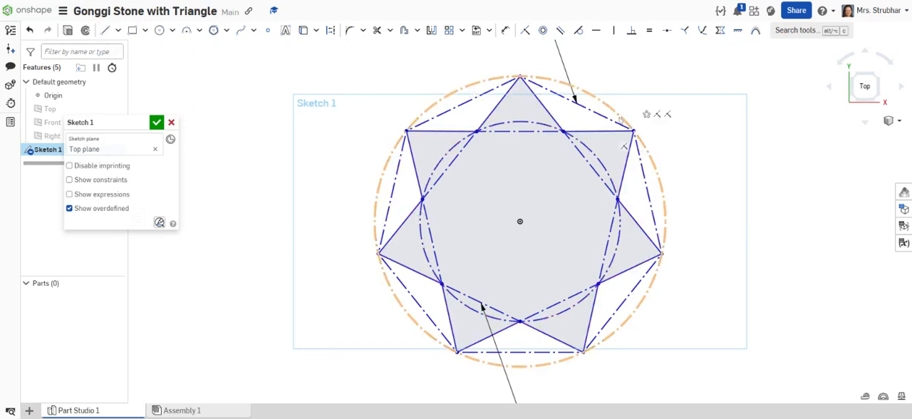
Shrink the inner construction polygon about the origin so the star's points become longer and narrower.
mouse_move(602, 167)
left_mouse_down()
mouse_move(574, 143)
mouse_move(587, 156)
mouse_move(541, 200)
mouse_move(568, 175)
left_mouse_up()
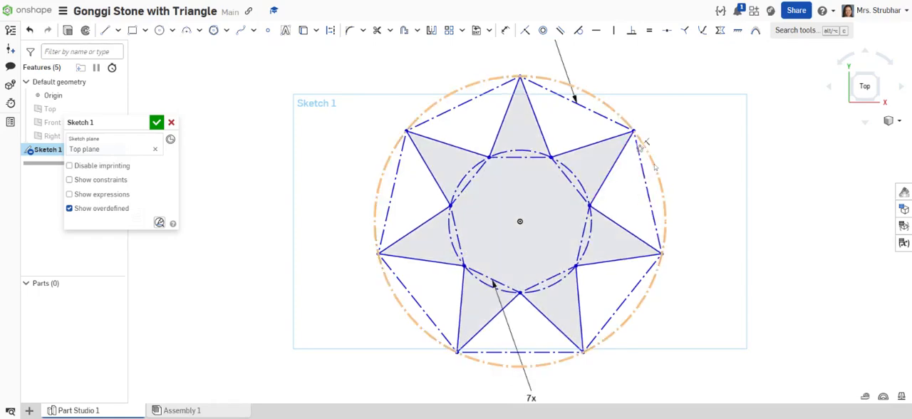
Enlarge the outer construction polygon about the origin to about 218 mm in diameter so the star's points become longer.
left_click_drag(645, 146, 661, 202)
left_click_drag(387, 175, 363, 176)
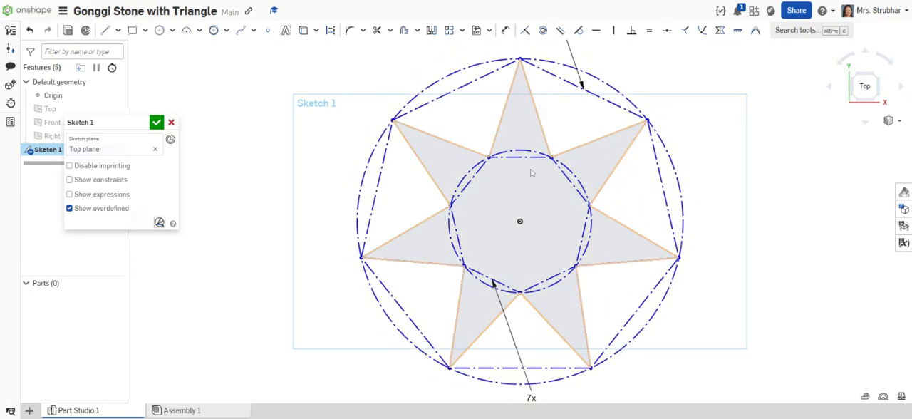
Fillet all seven outer tips of the star with a 1.5 mm radius.
left_click(350, 31)
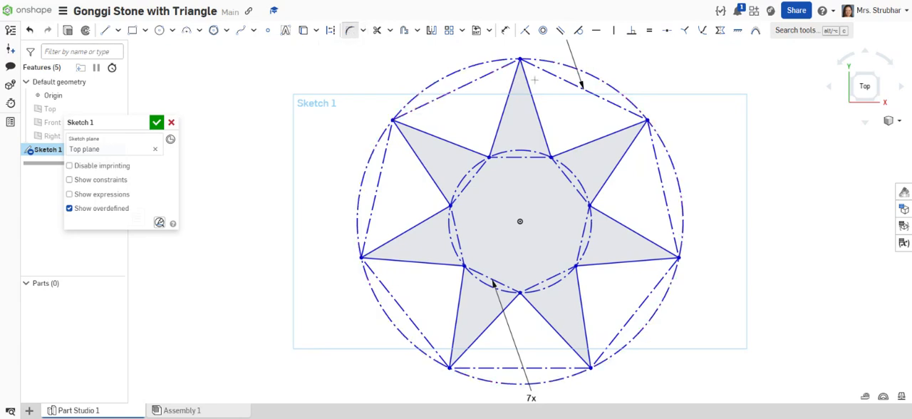
left_click(521, 58)
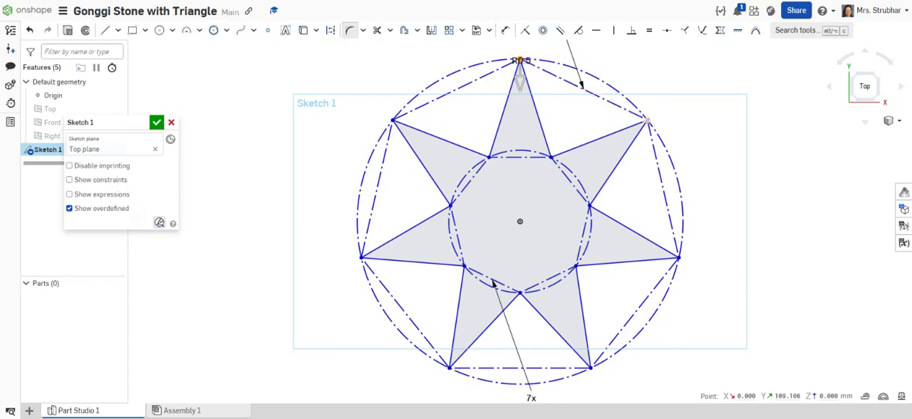
left_click(647, 121)
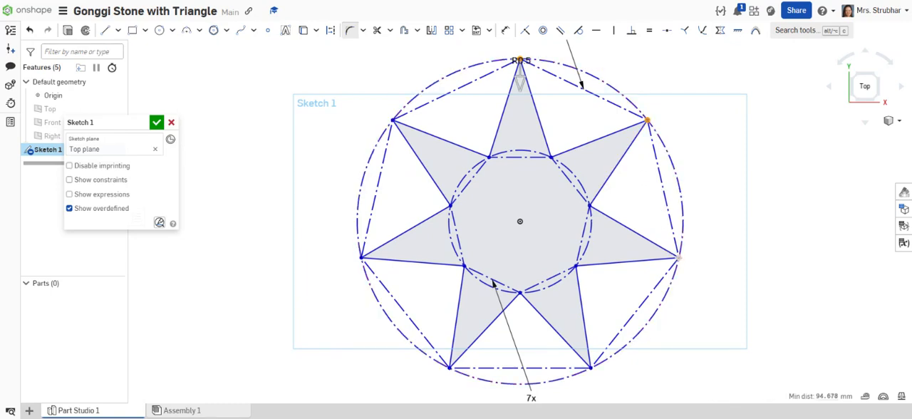
left_click(678, 257)
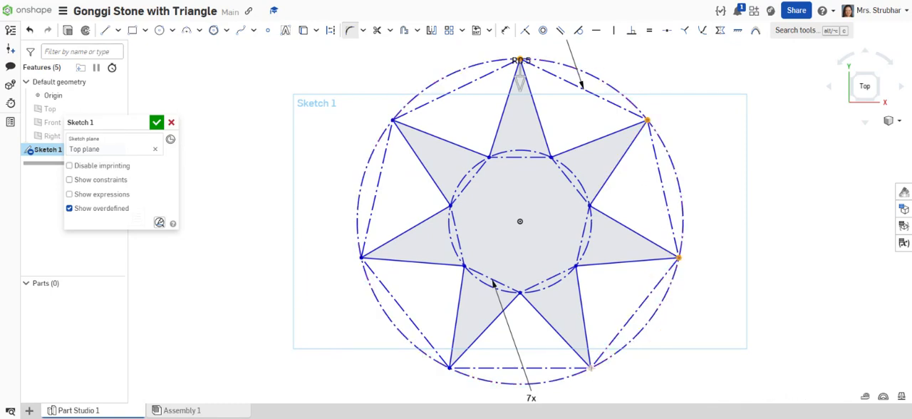
left_click(590, 368)
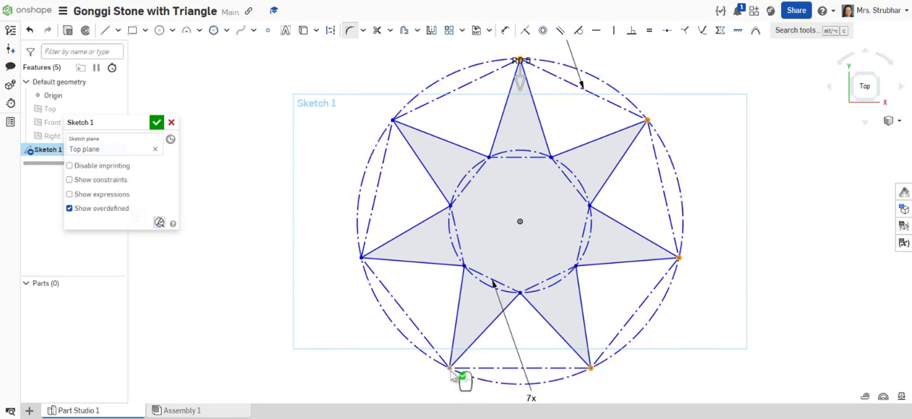
left_click(449, 367)
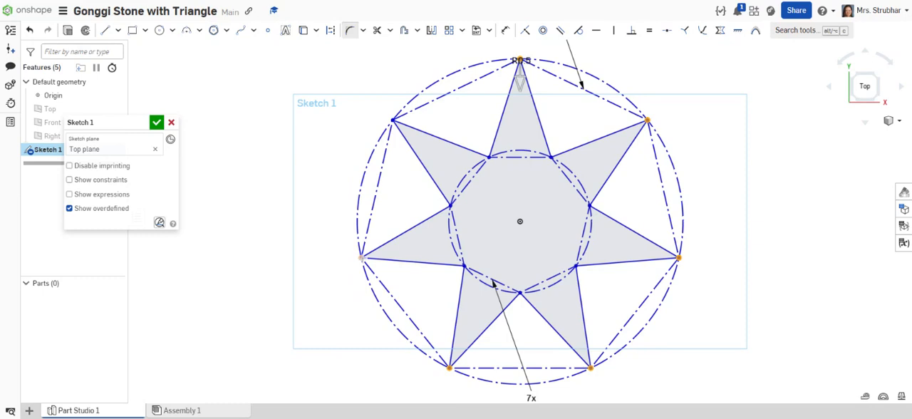
left_click(362, 258)
left_click(393, 120)
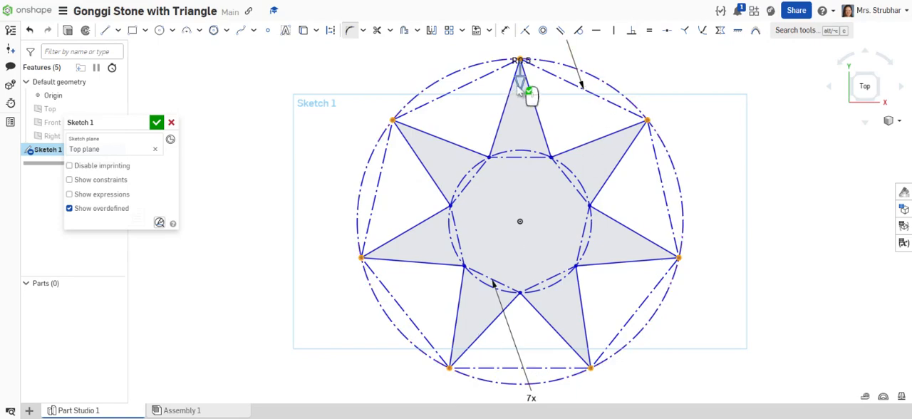
left_click_drag(518, 82, 528, 96)
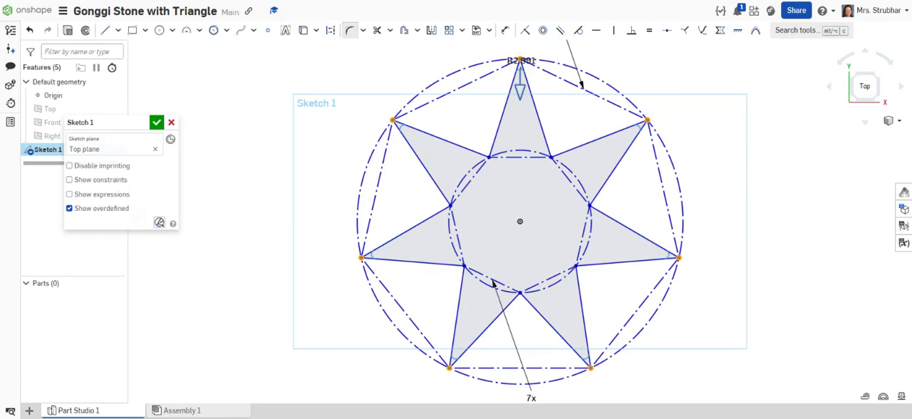
left_click_drag(521, 89, 541, 129)
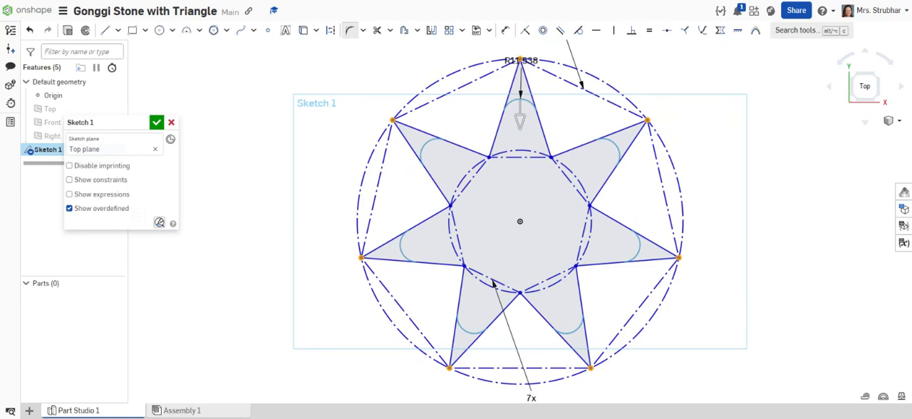
left_click(637, 75)
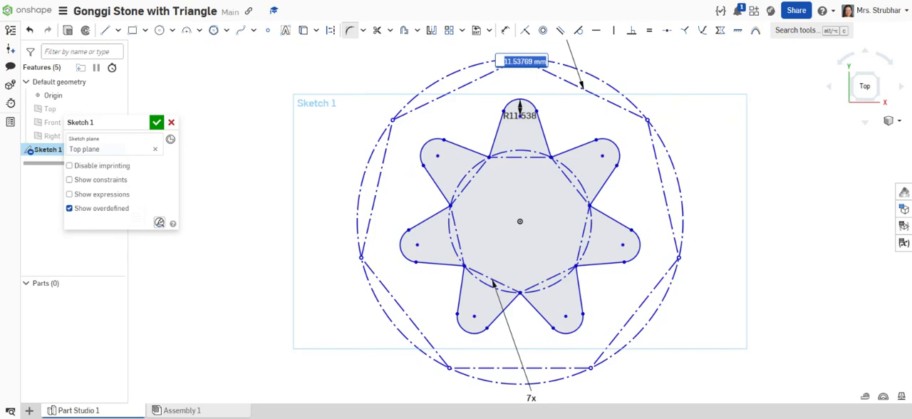
type("1.5")
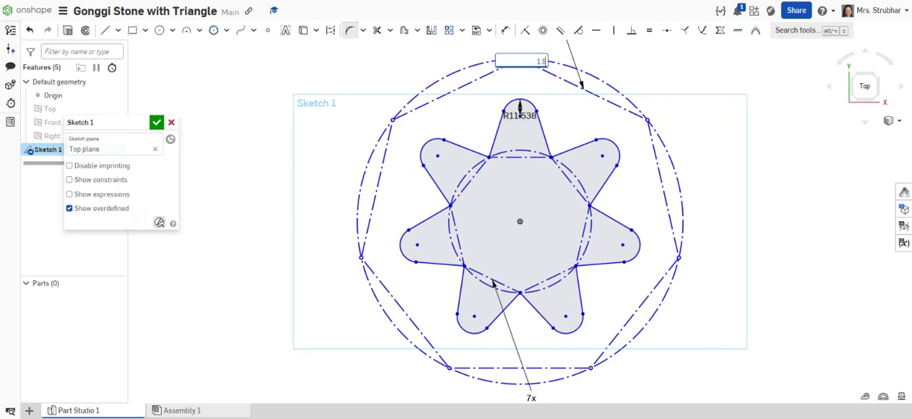
key("Return")
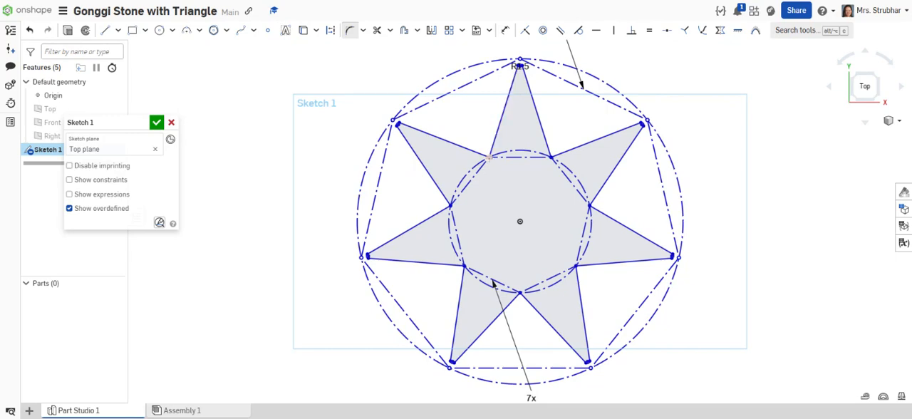
Fillet all seven inner corners of the star with a 4 mm radius.
left_click(489, 156)
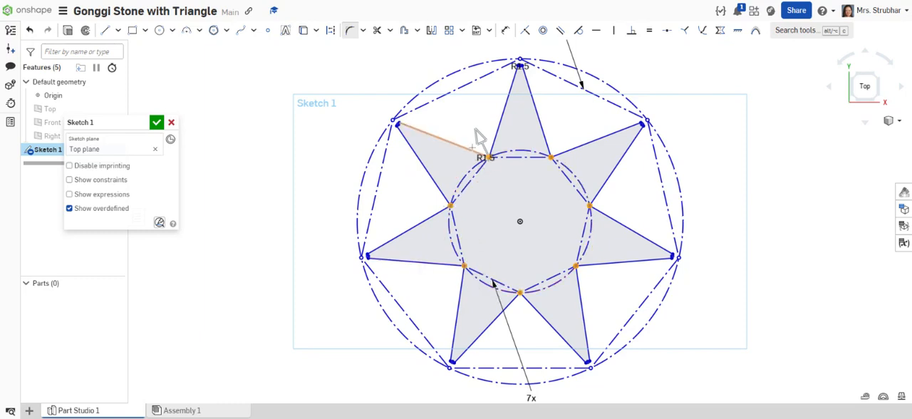
mouse_move(480, 135)
left_mouse_down()
mouse_move(480, 107)
mouse_move(487, 140)
mouse_move(477, 122)
mouse_move(485, 131)
left_mouse_up()
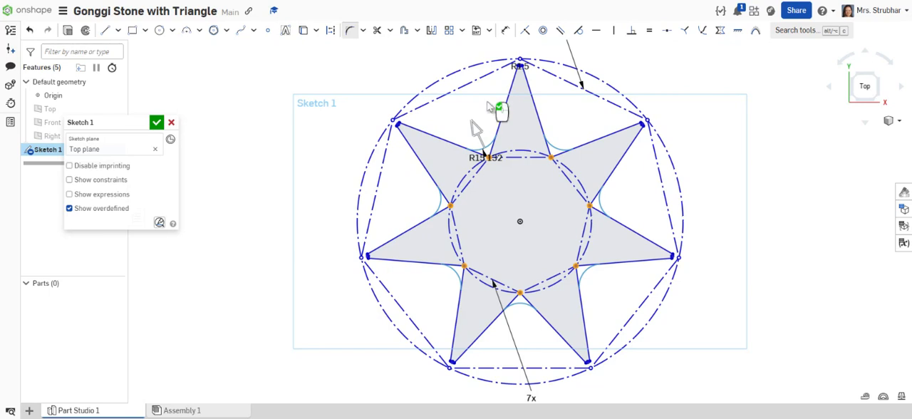
left_click(487, 103)
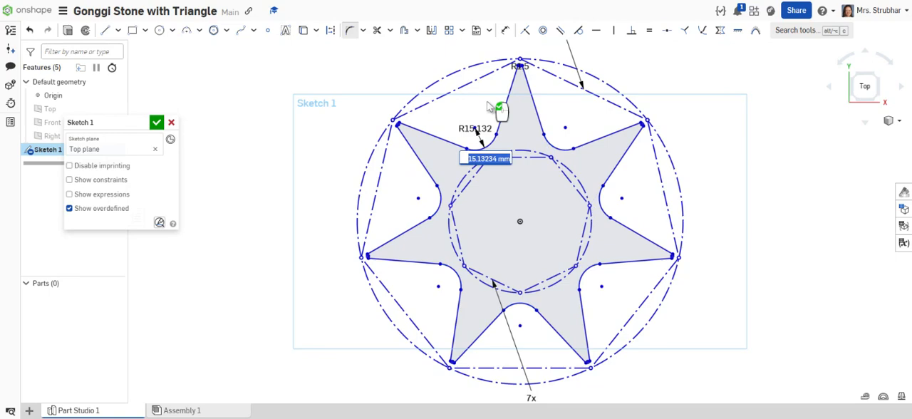
type("4")
key("Return")
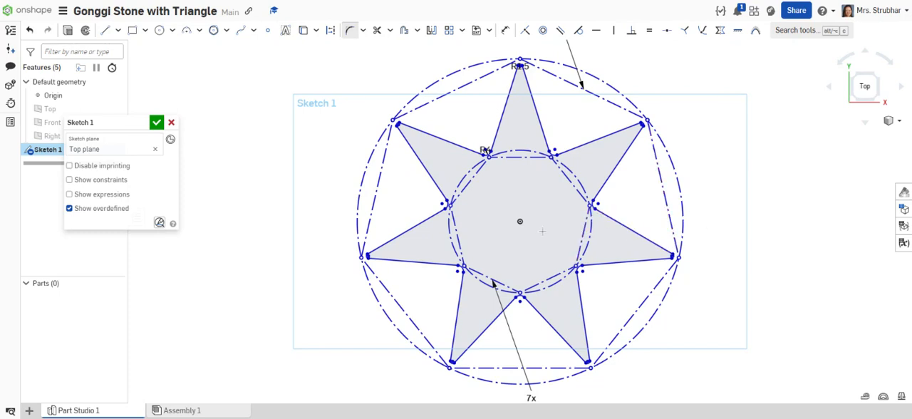
Dimension the vertical distance from the origin to the lowest inner fillet arc, placing the dimension to the right of the star.
middle_click_drag(729, 193, 690, 190)
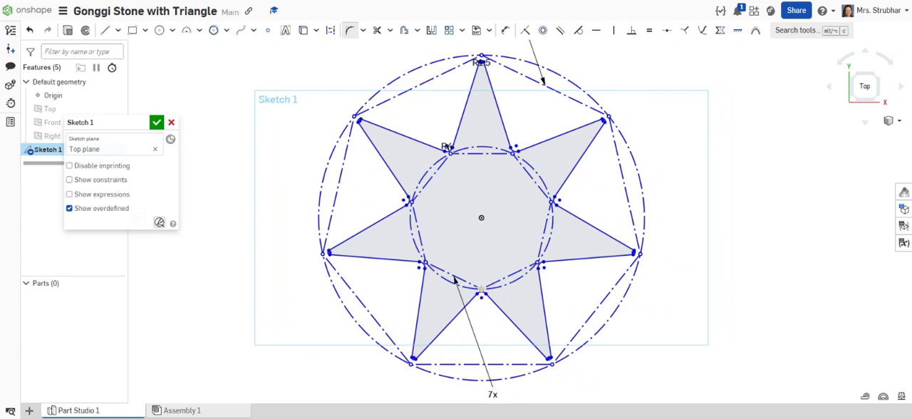
scroll(481, 288, "up", 3)
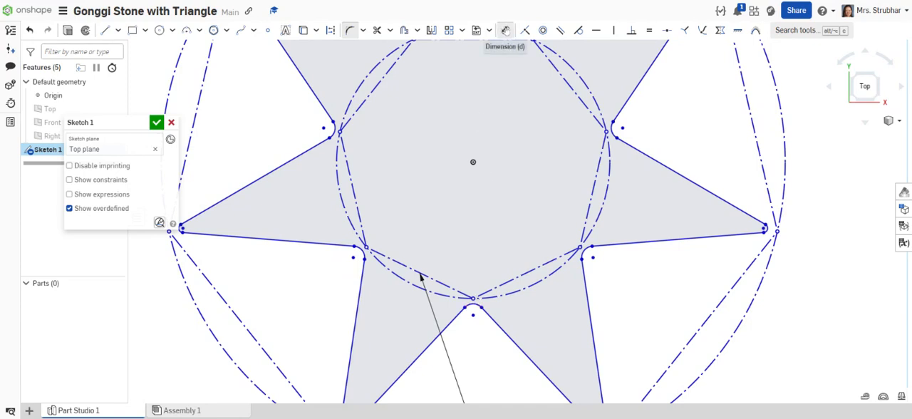
left_click(506, 30)
left_click(473, 161)
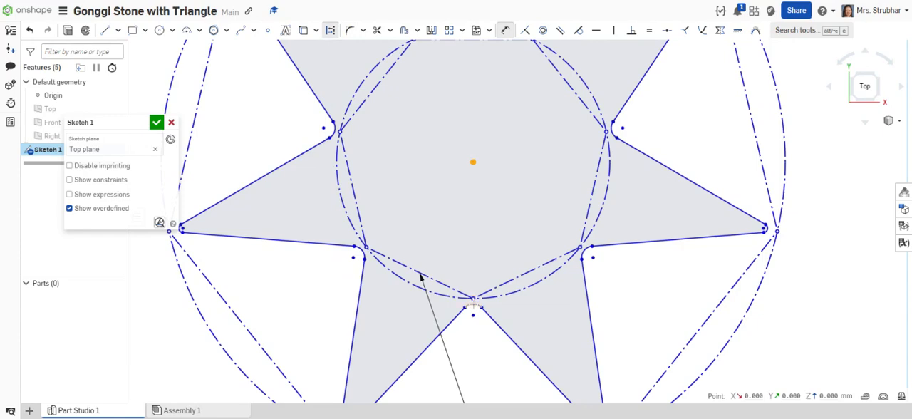
left_click(472, 306)
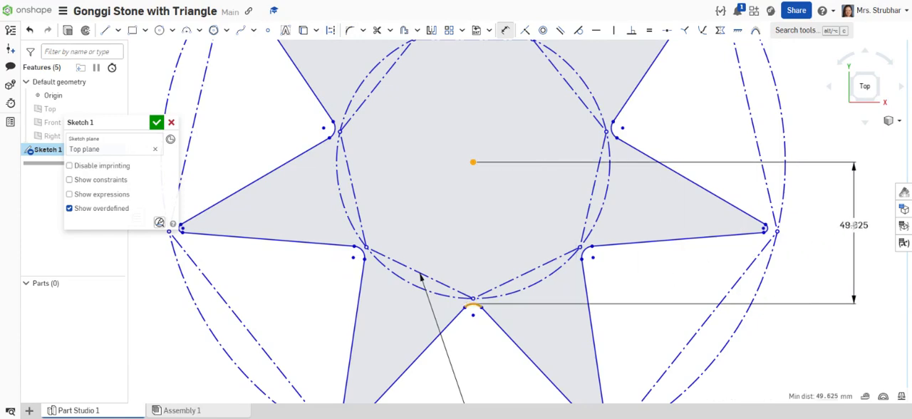
left_click(848, 212)
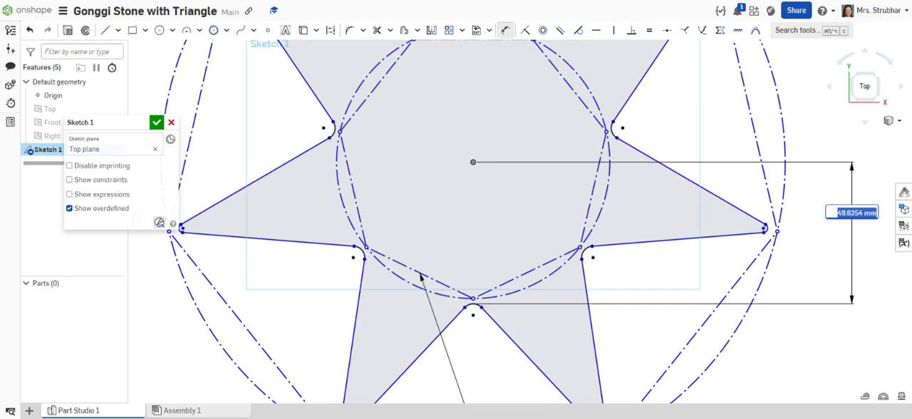
Try to set the distance from the origin to the lowest inner fillet arc to 8 mm, and undo it.
type("8")
key("Return")
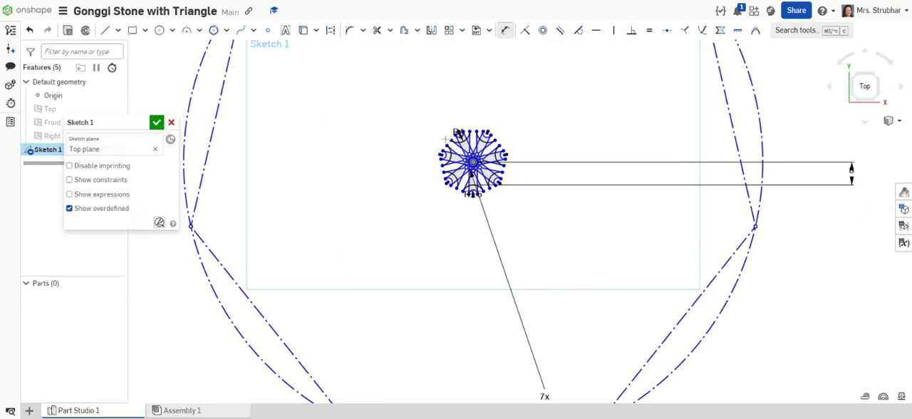
key("ctrl+z")
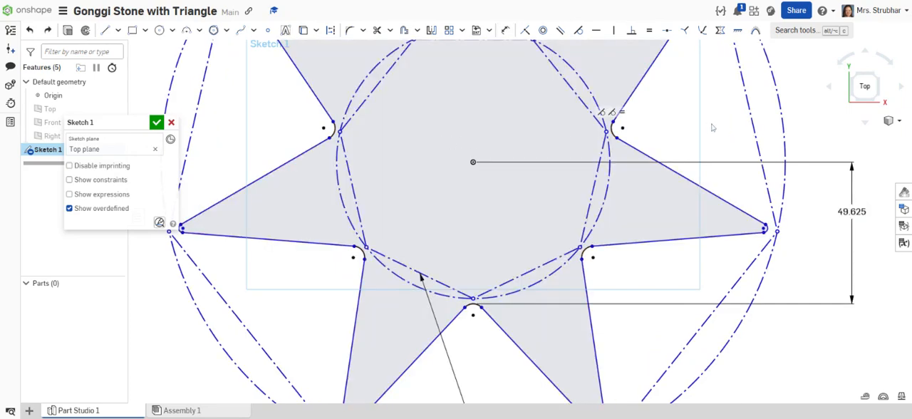
Shrink the outer construction polygon about the origin so the star's points become much shorter.
key("f")
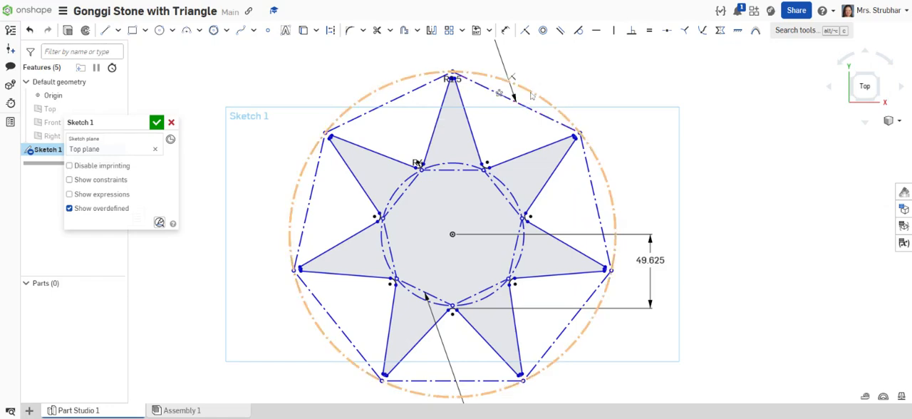
key("ctrl+z")
key("ctrl+y")
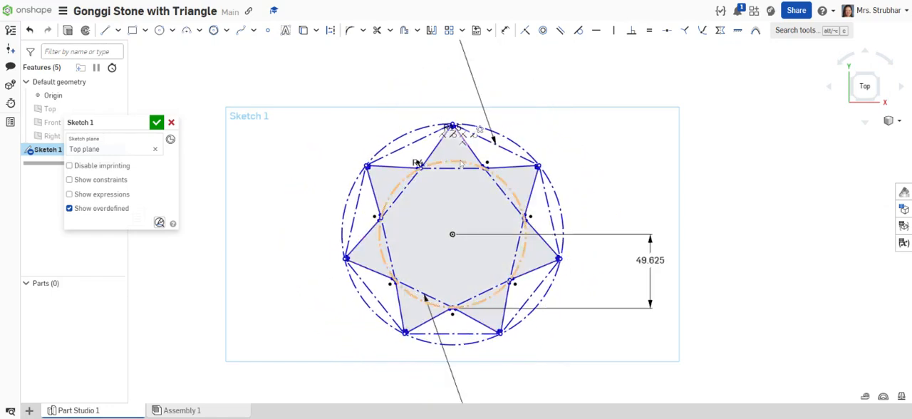
key("ctrl+z")
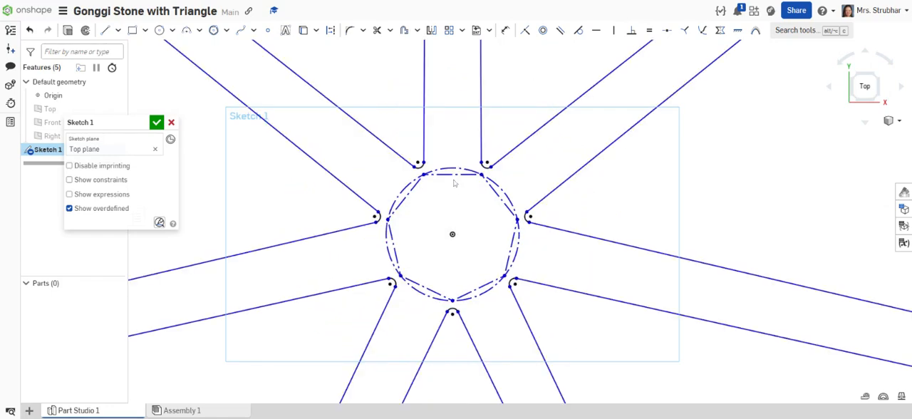
key("ctrl+y")
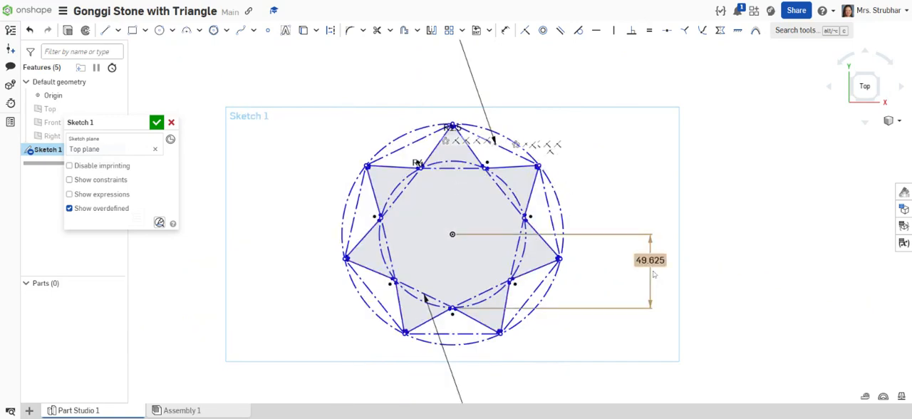
Set the vertical distance from the origin to the lowest inner fillet arc to 10 mm.
double_click(650, 260)
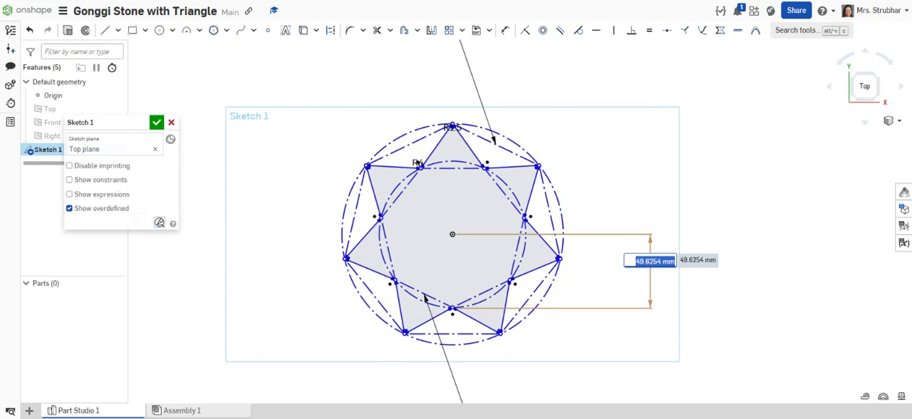
type("10")
key("Return")
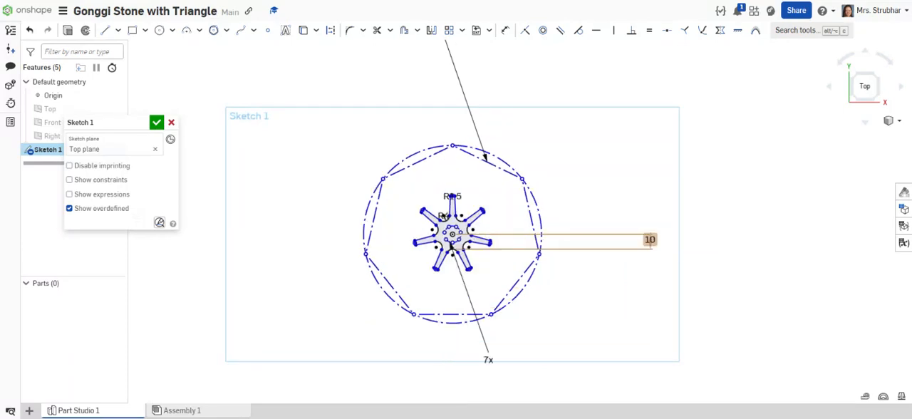
Shrink the outer construction polygon closely around the reduced star and move the polygons' 7x labels clear of the profile.
left_click_drag(522, 179, 478, 219)
middle_click_drag(378, 87, 396, 168)
left_click_drag(426, 117, 505, 279)
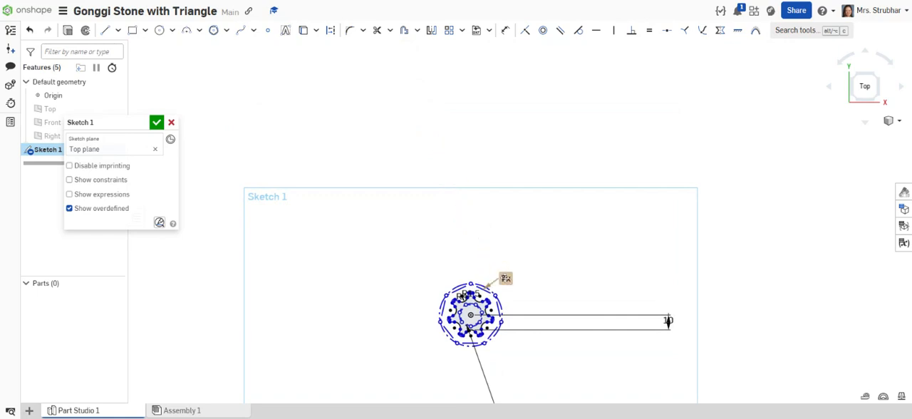
scroll(503, 275, "down", 3)
left_click_drag(501, 362, 473, 321)
left_click_drag(588, 296, 509, 298)
scroll(502, 285, "up", 5)
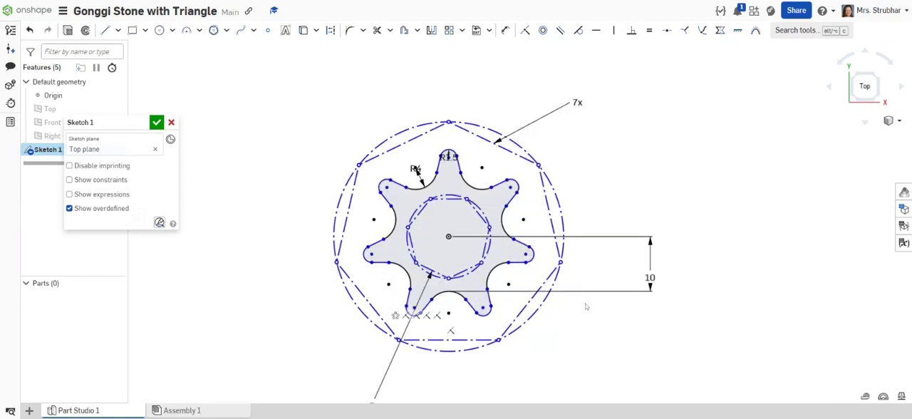
Adjust the construction polygons' sizes until the star has short, rounded points, and tidy the position of the 10 mm dimension.
scroll(586, 307, "up", 2)
mouse_move(584, 118)
middle_mouse_down()
mouse_move(618, 148)
mouse_move(677, 146)
middle_mouse_up()
scroll(677, 127, "down", 2)
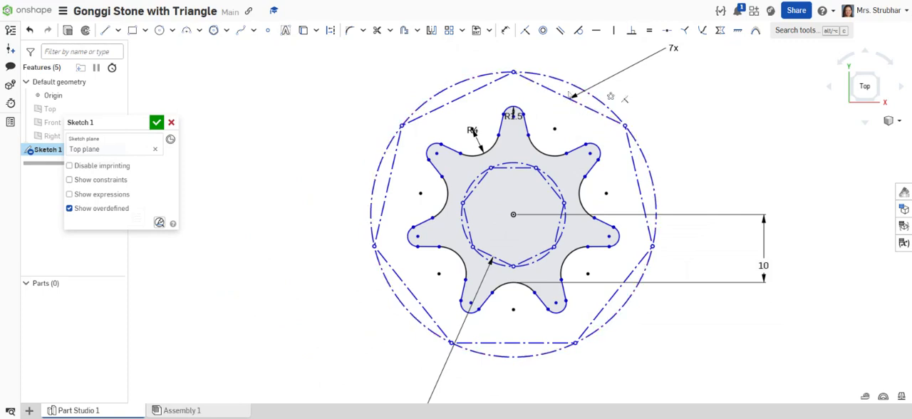
left_click_drag(570, 83, 555, 125)
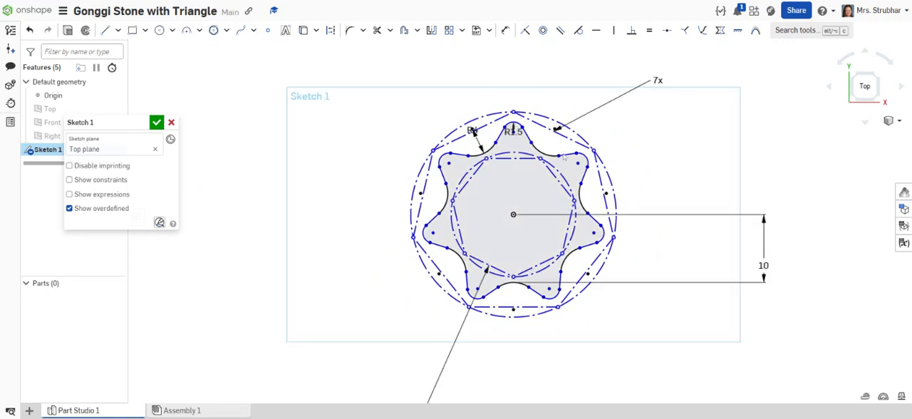
left_click_drag(768, 265, 769, 244)
Dimension the vertical distance from the origin to the top of the star's uppermost tip arc as 14 mm.
left_click(331, 30)
left_click(517, 158)
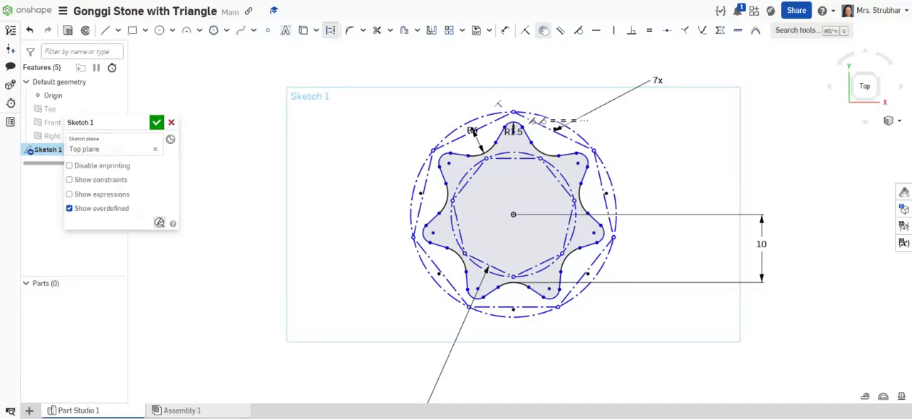
left_click(503, 31)
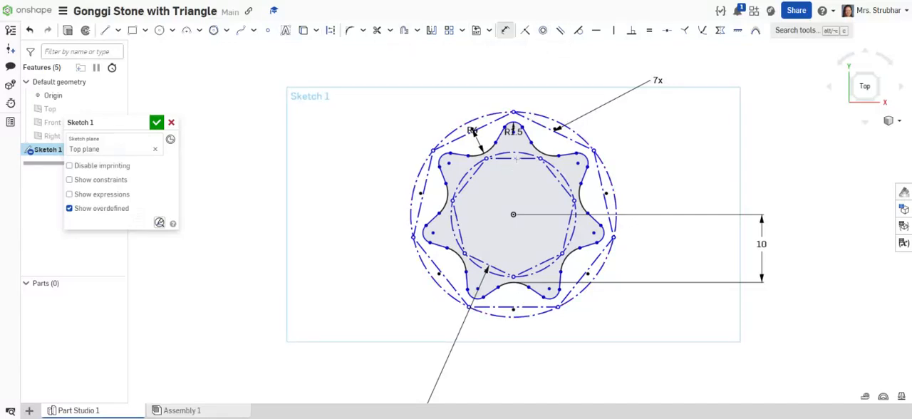
left_click(513, 129)
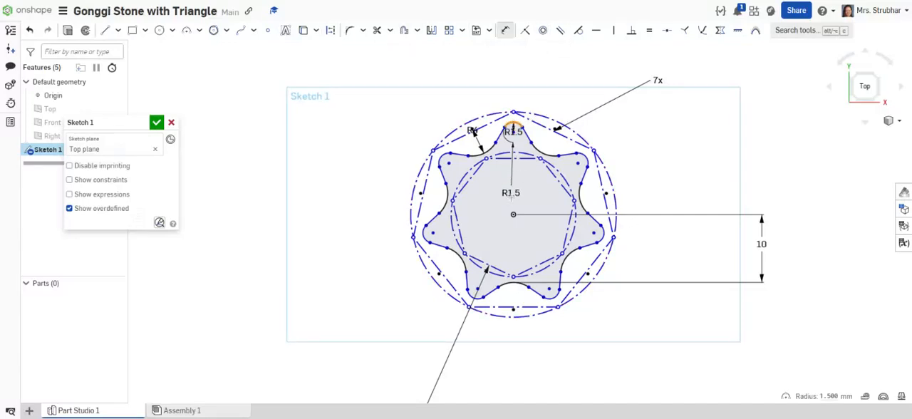
left_click(514, 213)
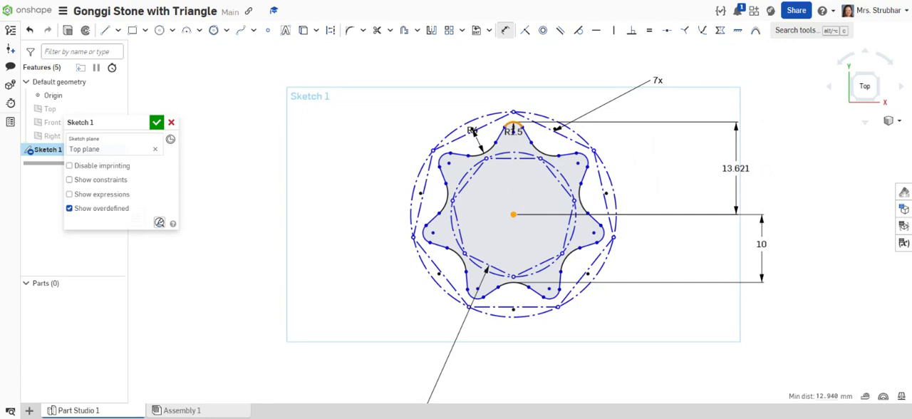
left_click(738, 169)
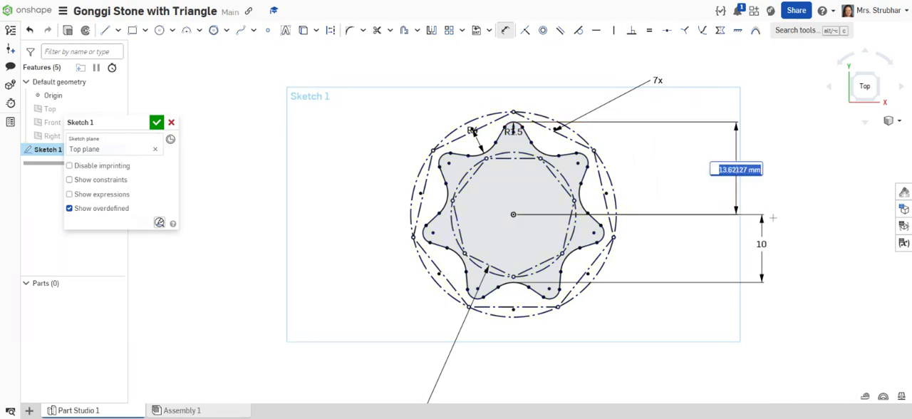
type("14")
key("Return")
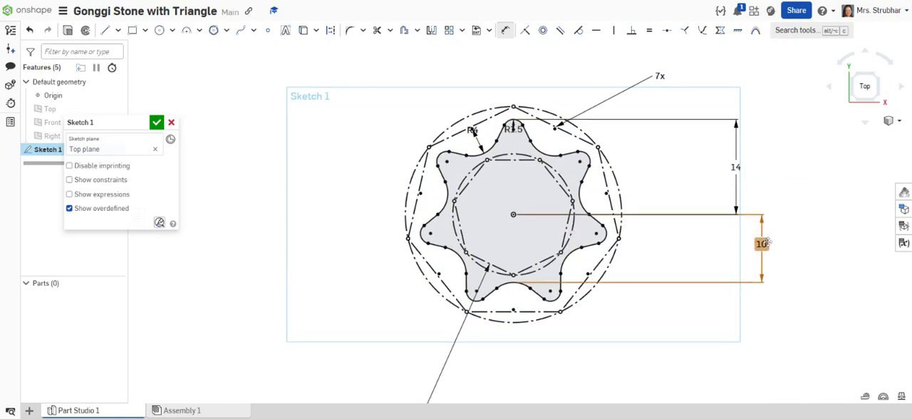
Try to set the vertical distance from the origin to the lowest inner fillet arc to 8 mm.
double_click(761, 244)
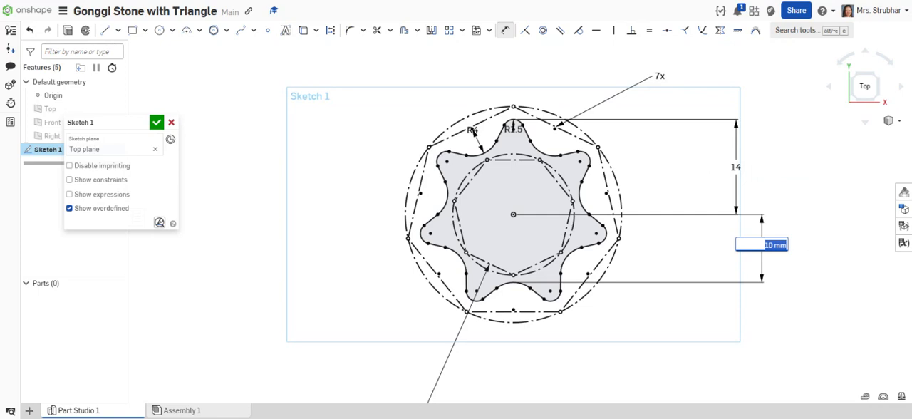
type("8")
key("Return")
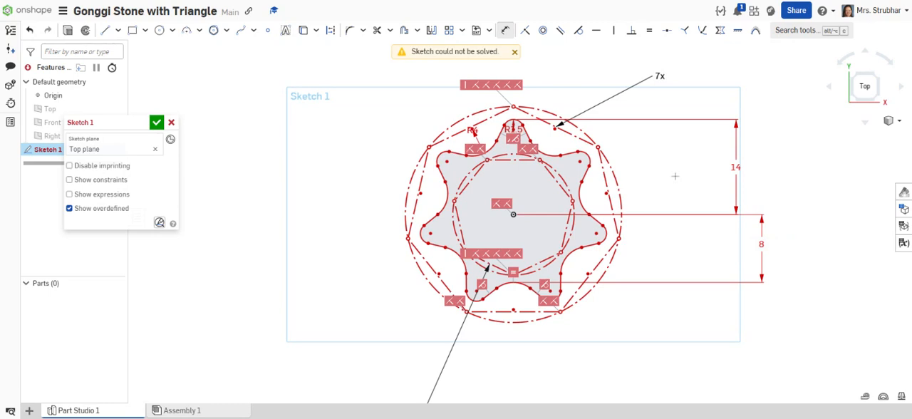
key("ctrl+z")
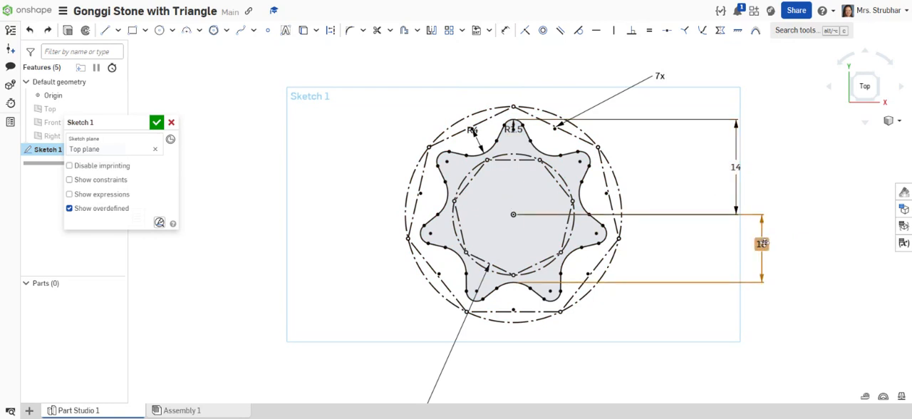
Delete the origin-to-lowest-arc dimension and set the distance from the origin to the top tip to 10 mm.
left_click(763, 243)
key("Delete")
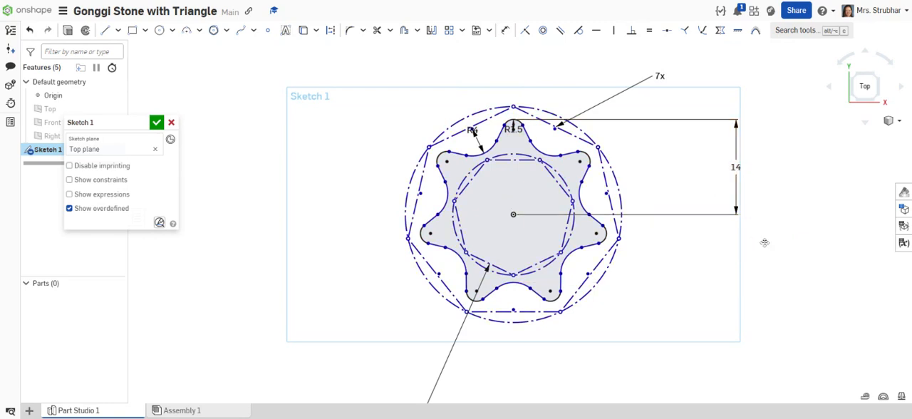
double_click(735, 166)
type("10")
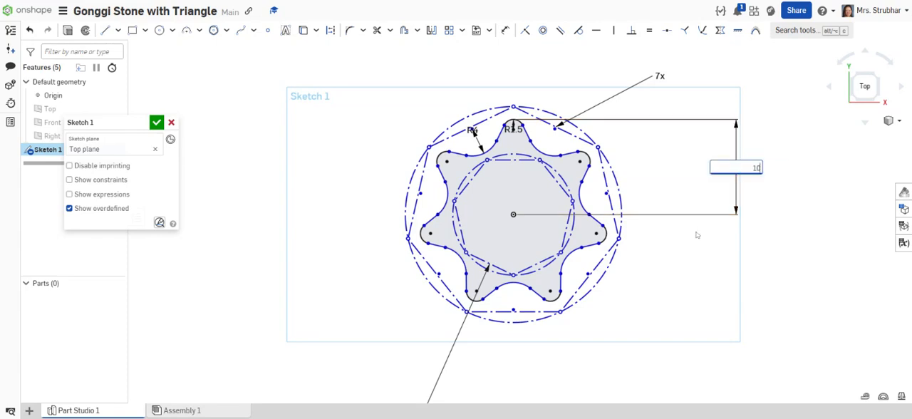
key("Return")
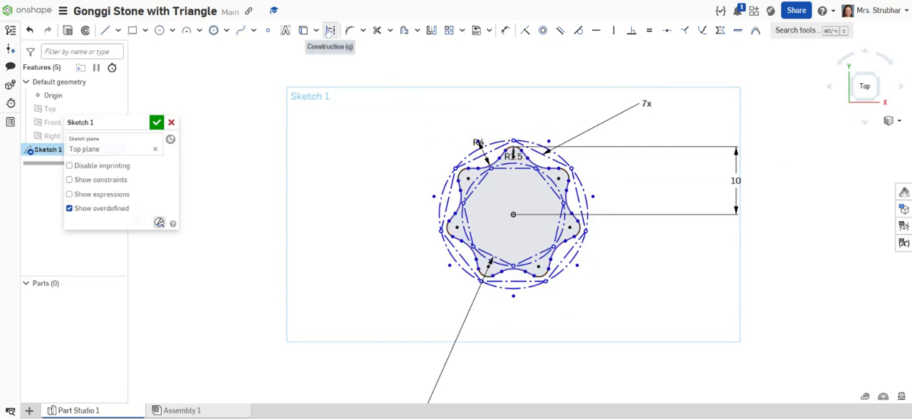
Dimension the inner polygon's construction circle with a diameter of 16 mm.
left_click(328, 33)
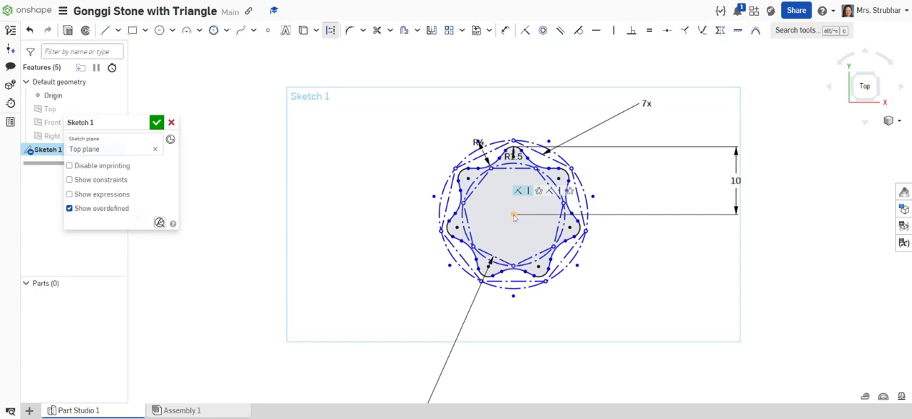
scroll(614, 272, "up", 2)
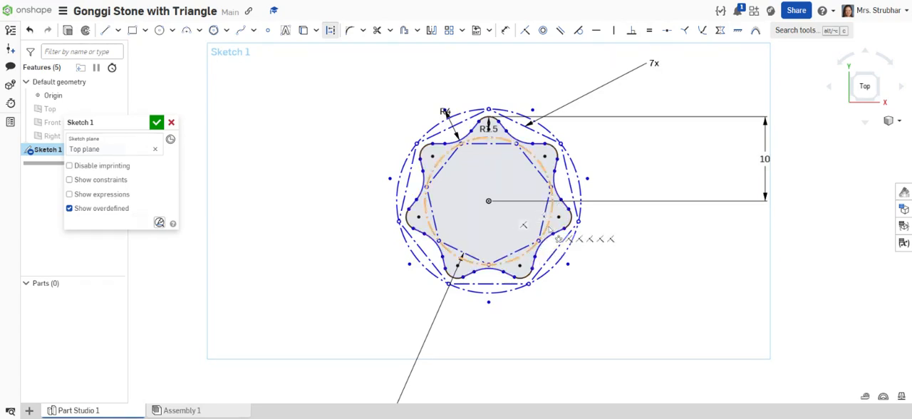
left_click(505, 29)
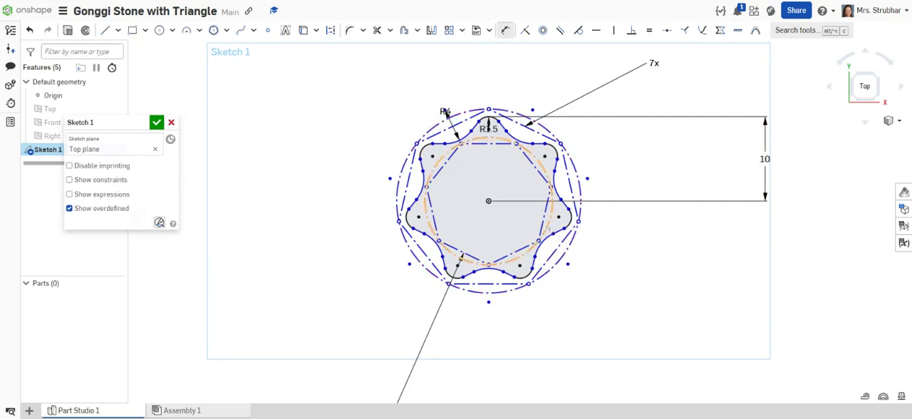
key("d")
left_click(551, 232)
left_click(656, 279)
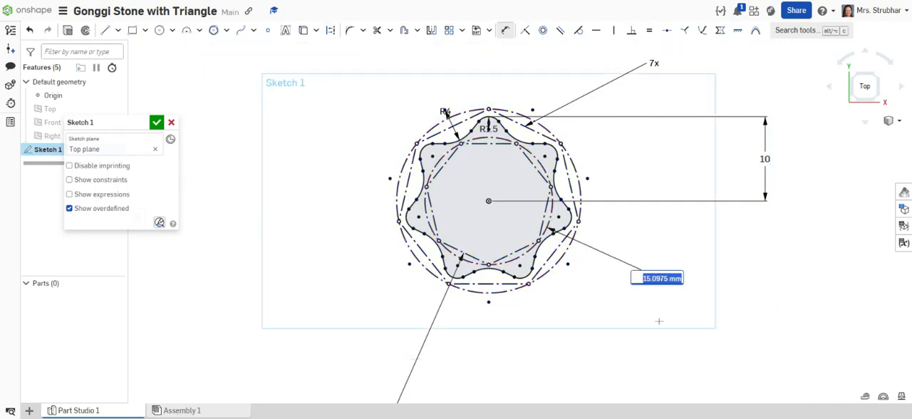
type("1")
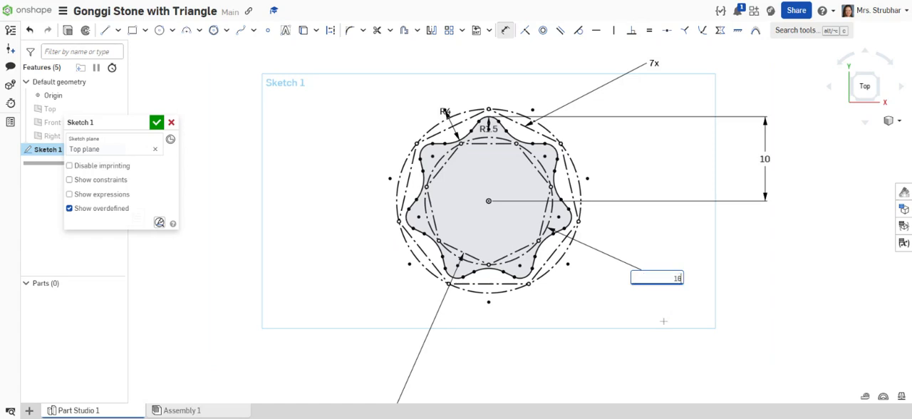
type("6")
key("Return")
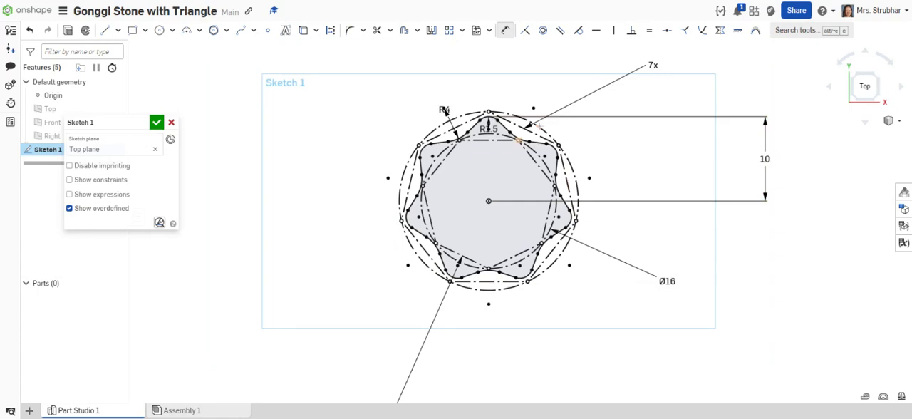
Set the fillet radius of the star's outer tips to 1 mm.
scroll(540, 165, "up", 3)
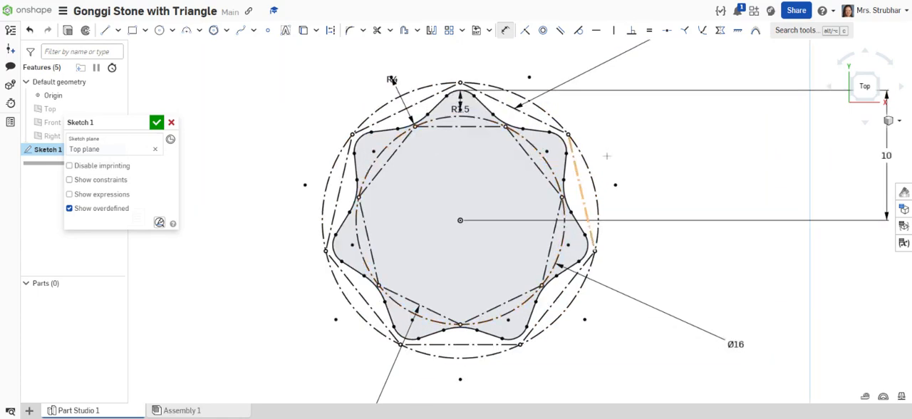
middle_click_drag(614, 144, 664, 176)
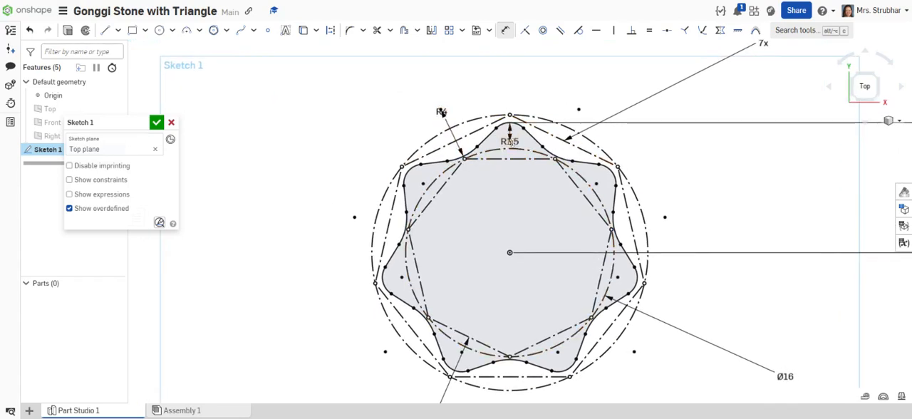
left_click(510, 142)
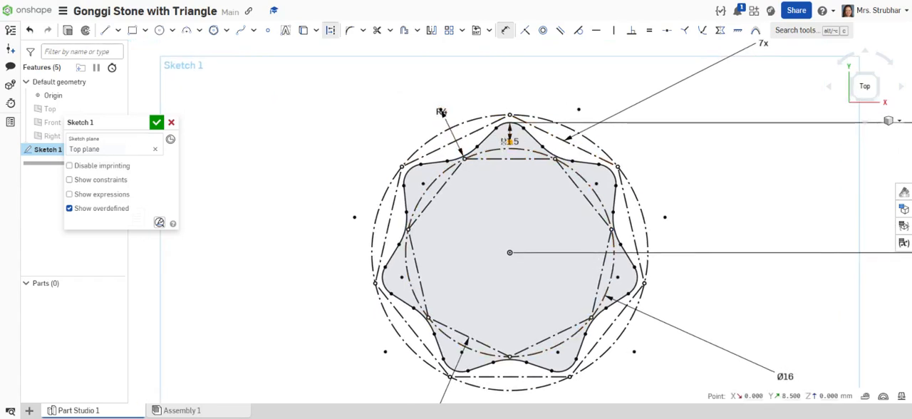
left_click(510, 141)
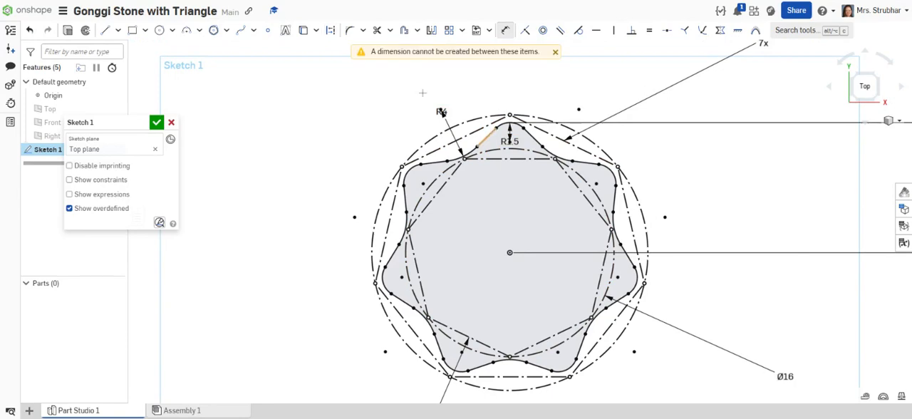
left_click(555, 52)
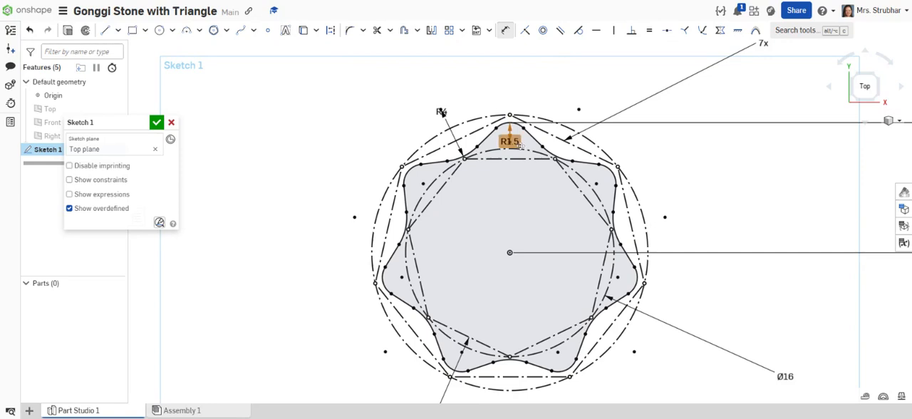
double_click(521, 144)
type("1")
key("Return")
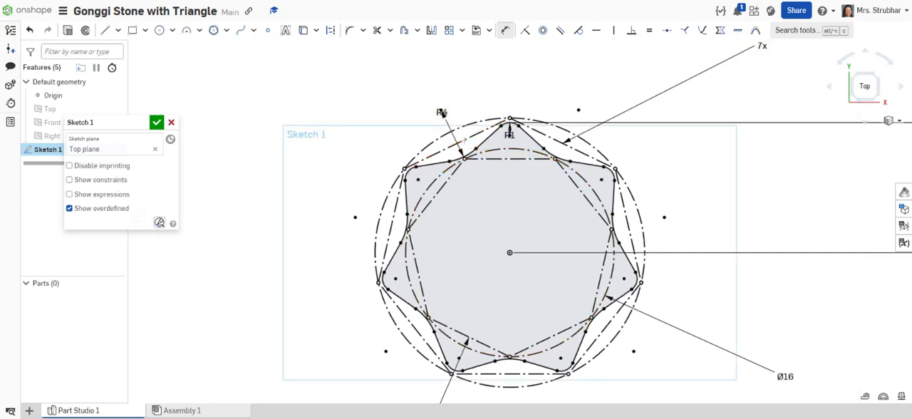
Set the fillet radius of the star's inner corners to 5 mm.
double_click(441, 112)
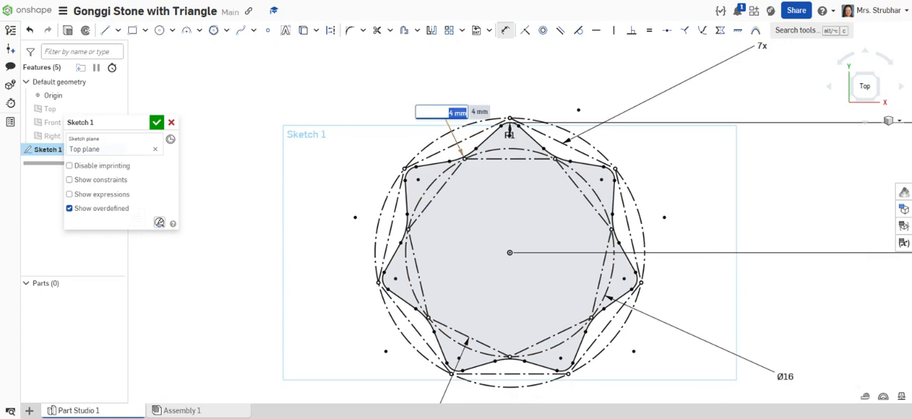
type("5")
key("Return")
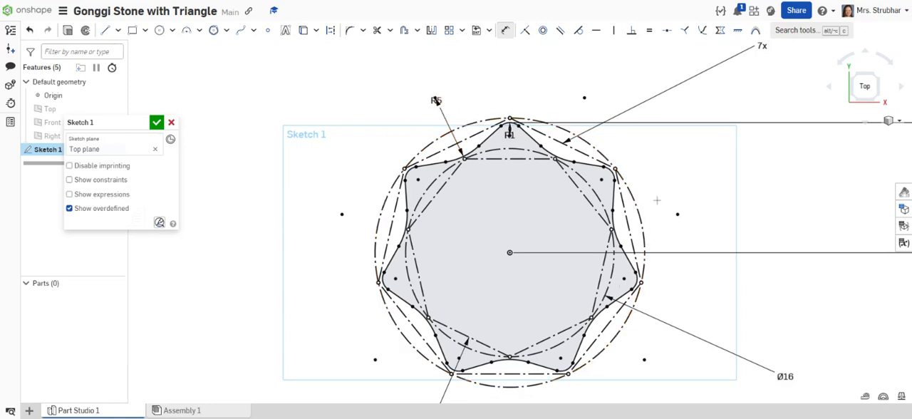
Extrude the star profile as a new solid with a blind depth of 12 mm.
scroll(664, 197, "down", 3)
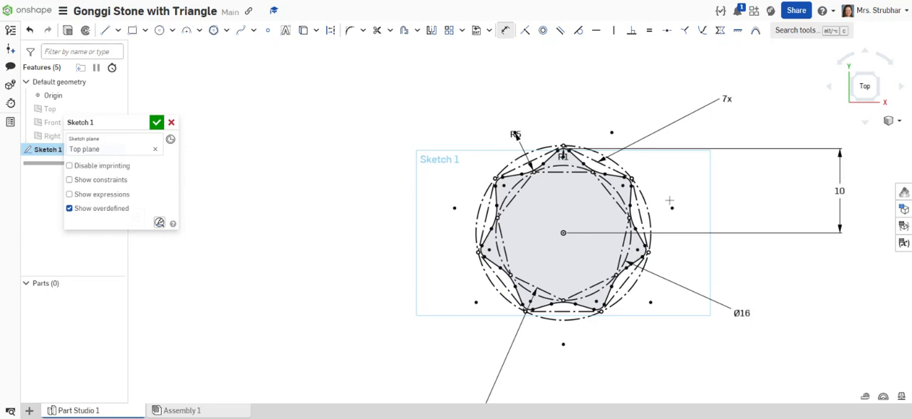
middle_click_drag(672, 203, 583, 177)
scroll(648, 191, "up", 2)
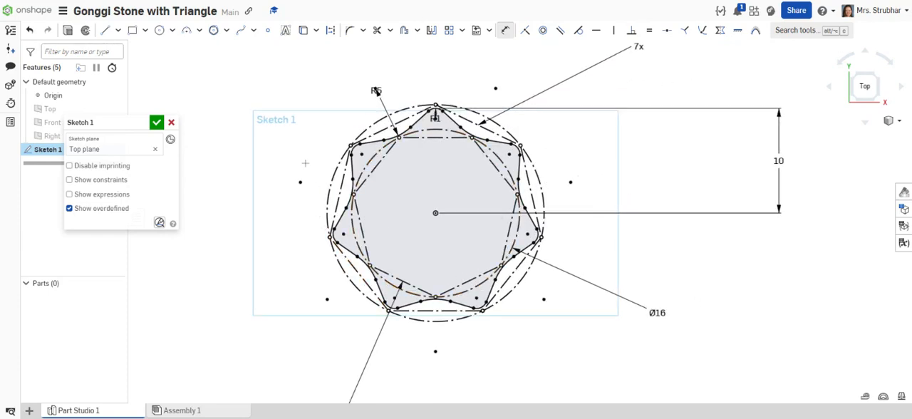
left_click(68, 30)
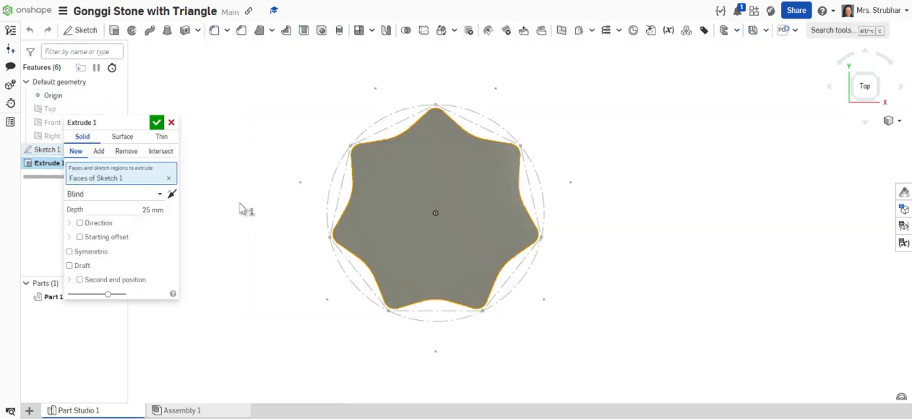
left_click(153, 210)
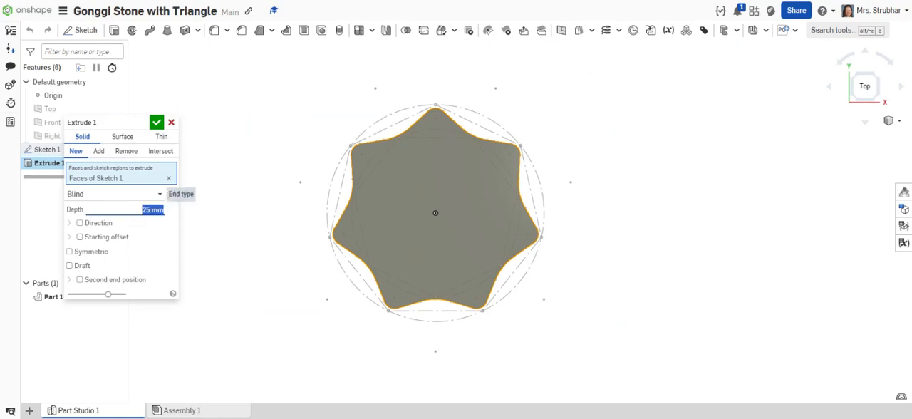
type("12")
key("Return")
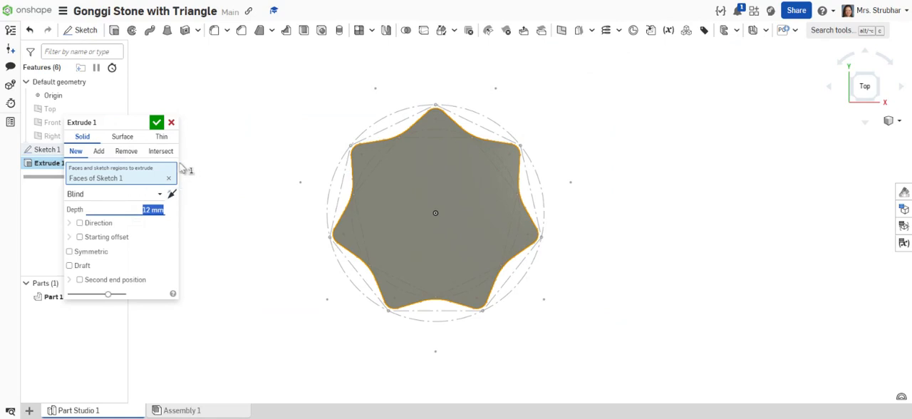
left_click(157, 123)
Edit the star extrusion to extend symmetrically about its sketch plane.
mouse_move(257, 213)
right_mouse_down()
mouse_move(232, 175)
mouse_move(238, 142)
mouse_move(309, 149)
mouse_move(301, 183)
mouse_move(274, 190)
right_mouse_up()
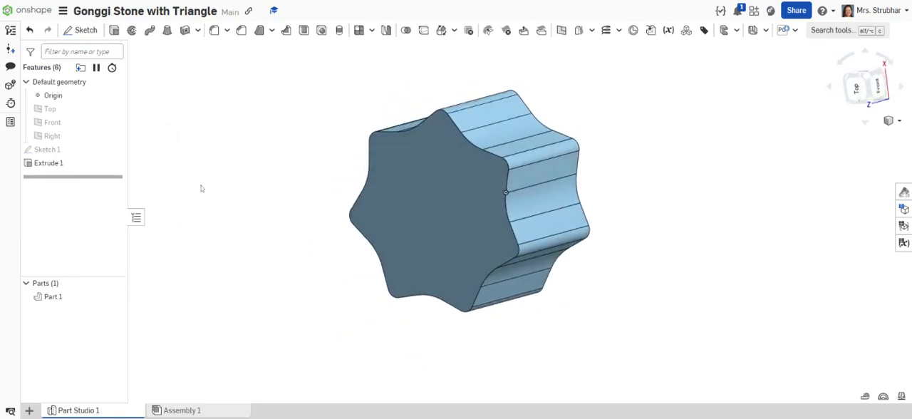
right_click_drag(340, 255, 290, 228)
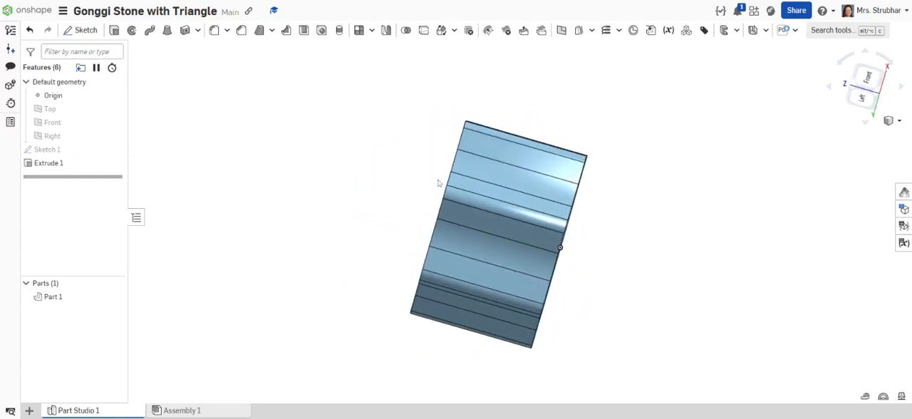
double_click(58, 164)
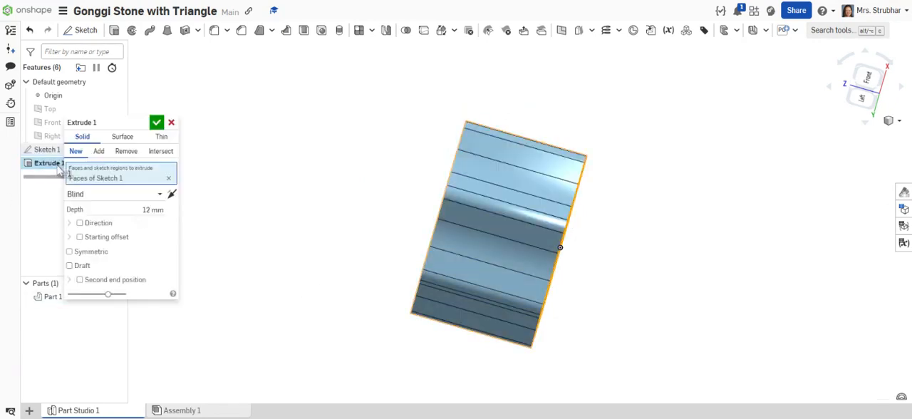
left_click(86, 254)
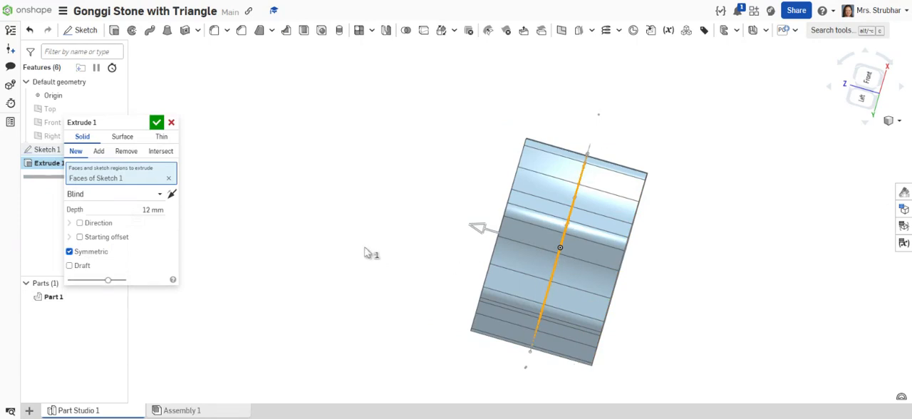
left_click(156, 124)
Sketch a 15 mm diameter circle on the Top plane, centred on the origin.
right_click_drag(306, 151, 378, 157)
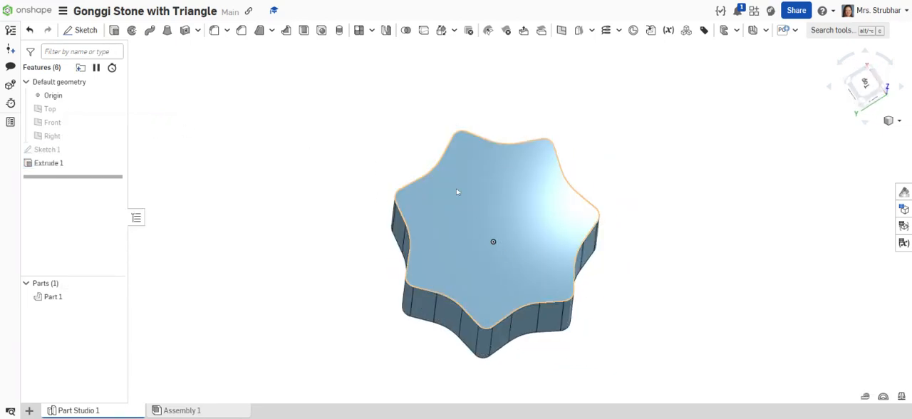
key("n")
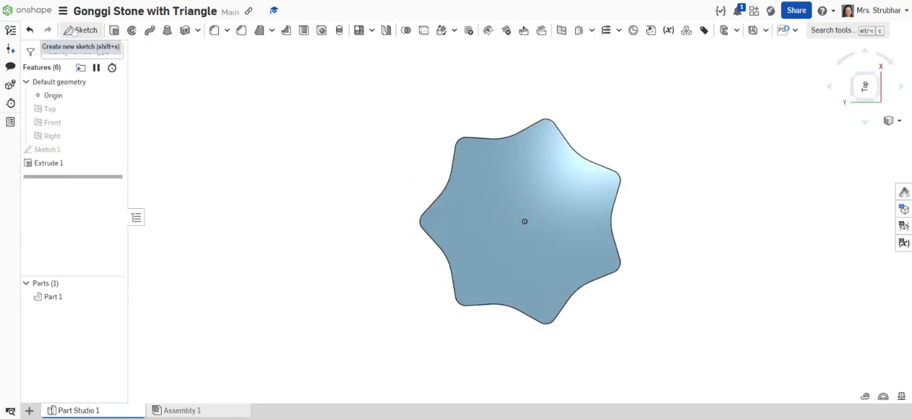
left_click(74, 31)
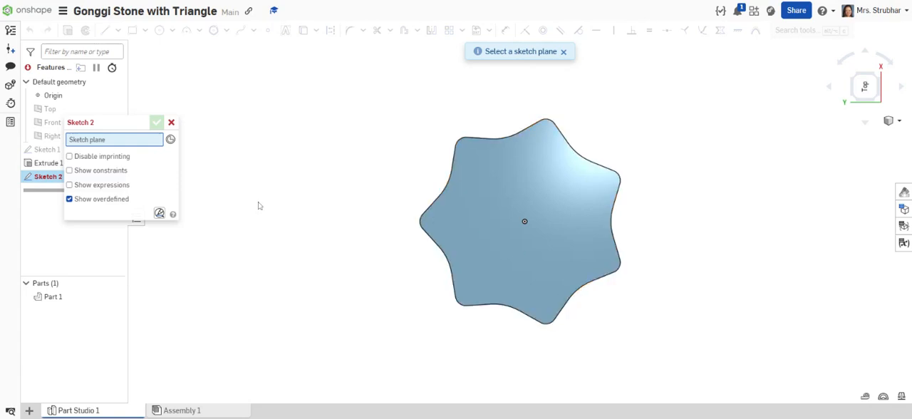
left_click(44, 111)
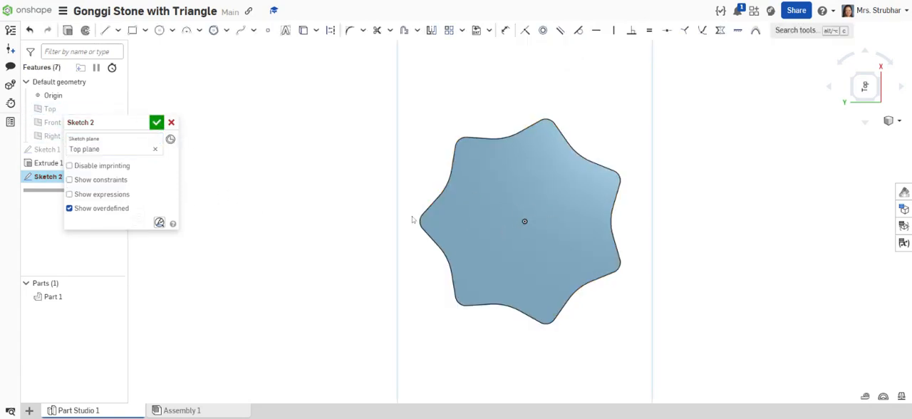
left_click(159, 30)
left_click(524, 221)
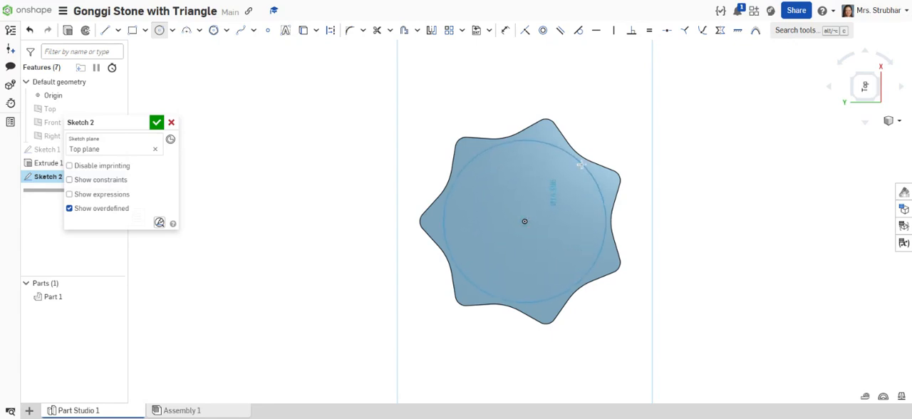
left_click(581, 165)
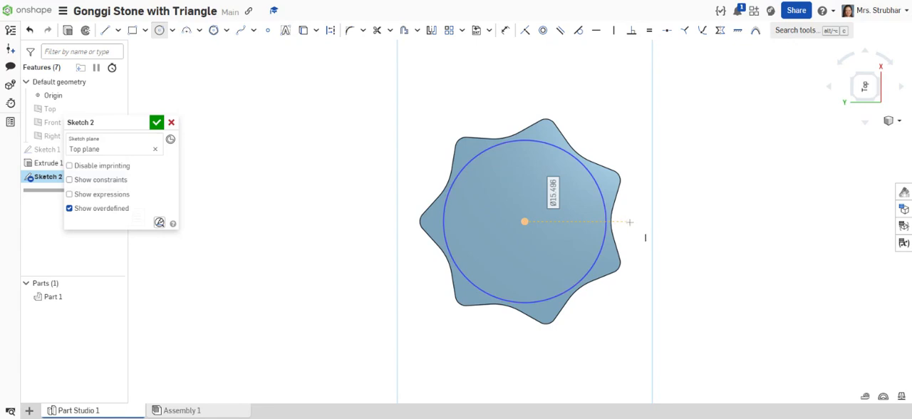
type("15")
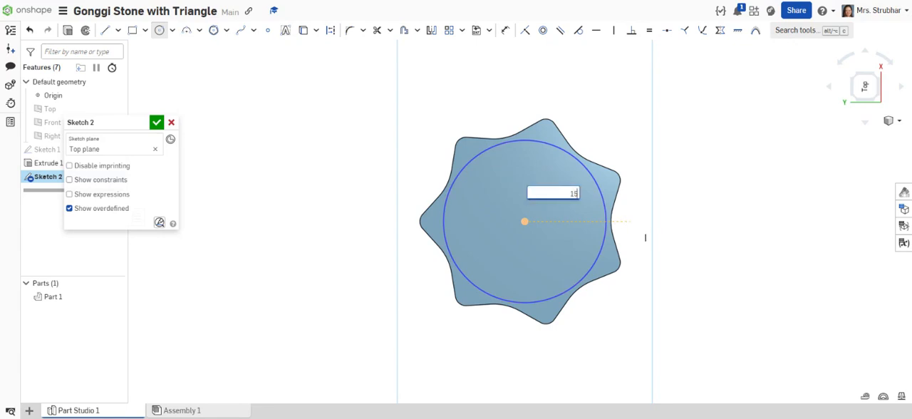
key("Return")
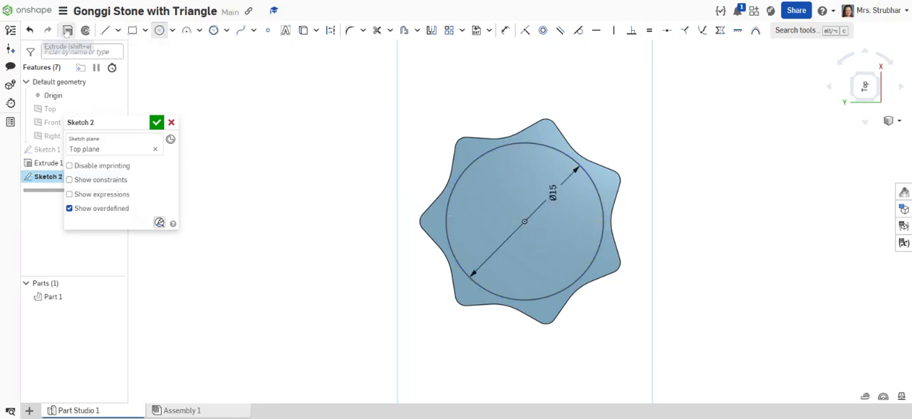
Extrude the circle symmetrically with a total depth of 15.5 mm, adding it to the star part.
left_click(67, 33)
right_click_drag(286, 181, 235, 175)
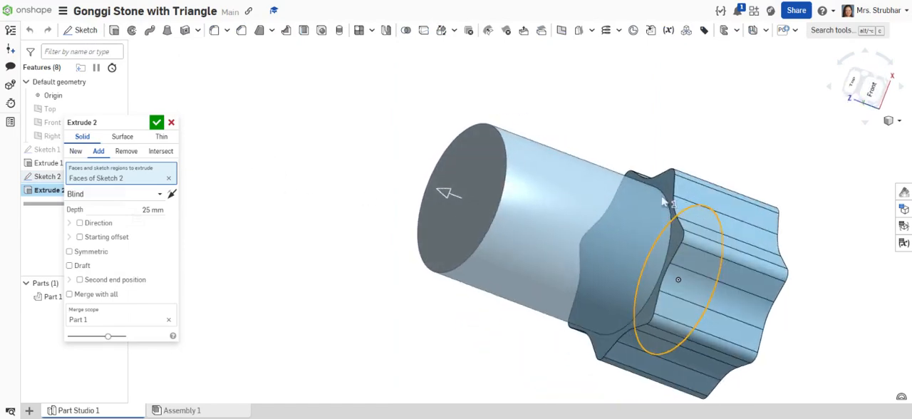
left_click(92, 253)
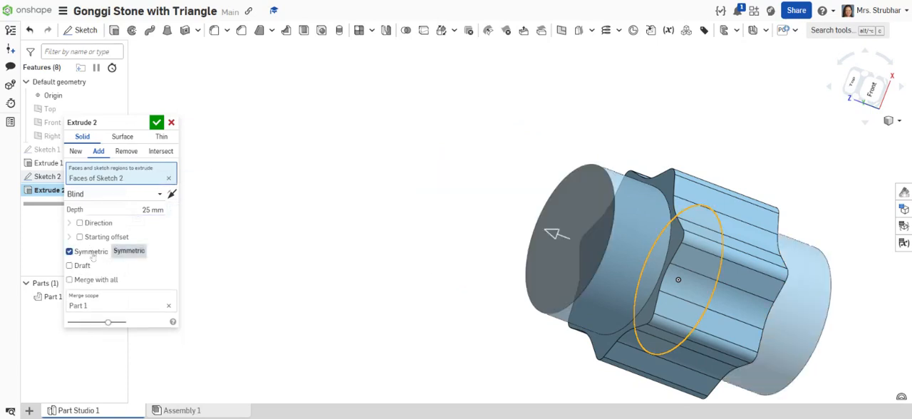
left_click(133, 210)
type("1")
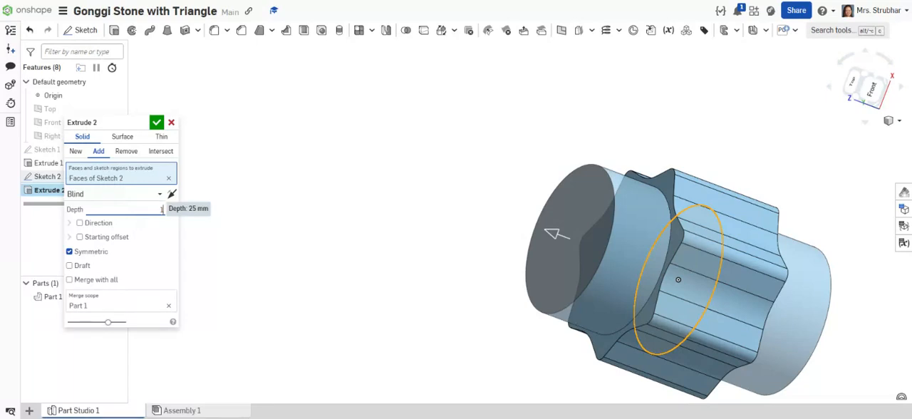
type("5.5")
key("Return")
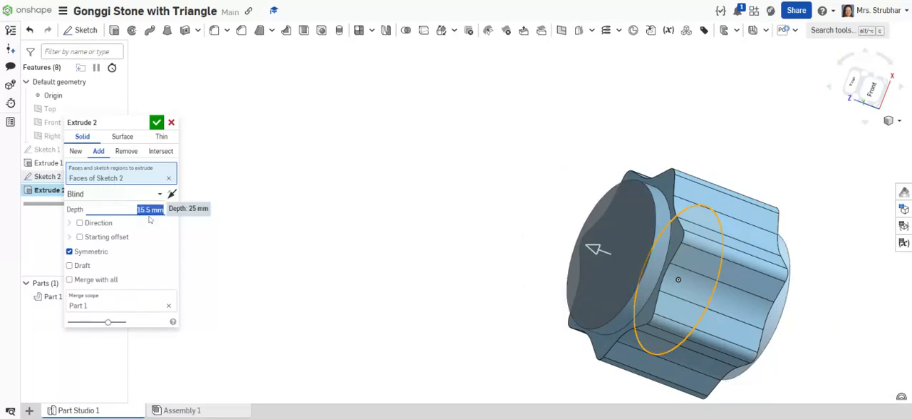
middle_click_drag(511, 245, 357, 216)
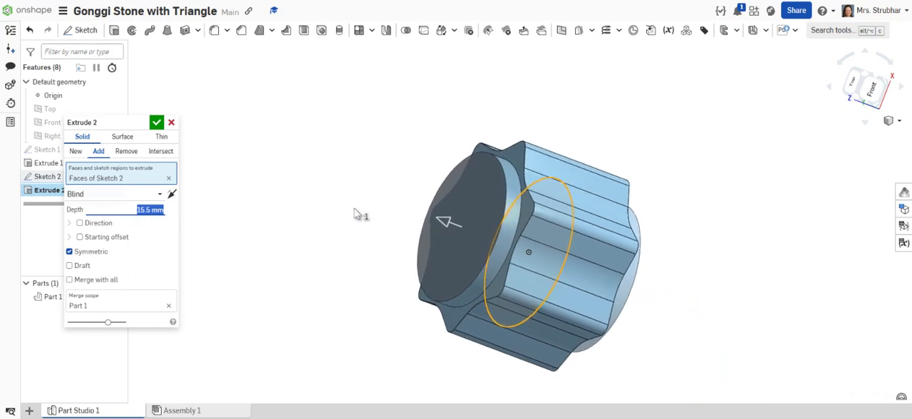
right_click_drag(356, 215, 327, 238)
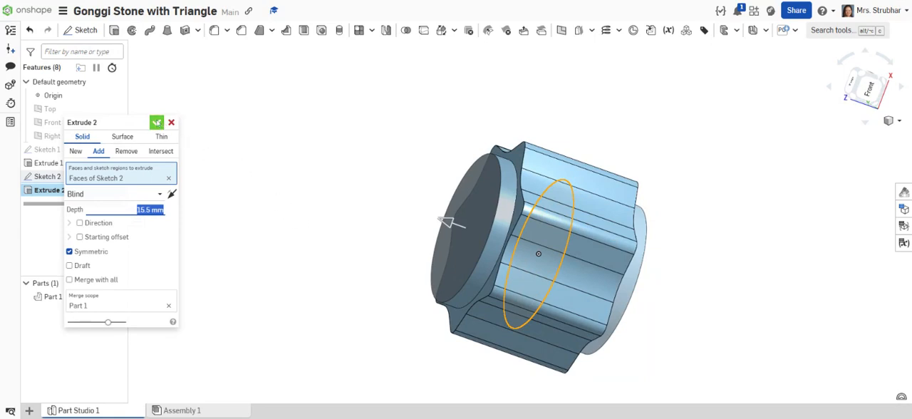
left_click(157, 122)
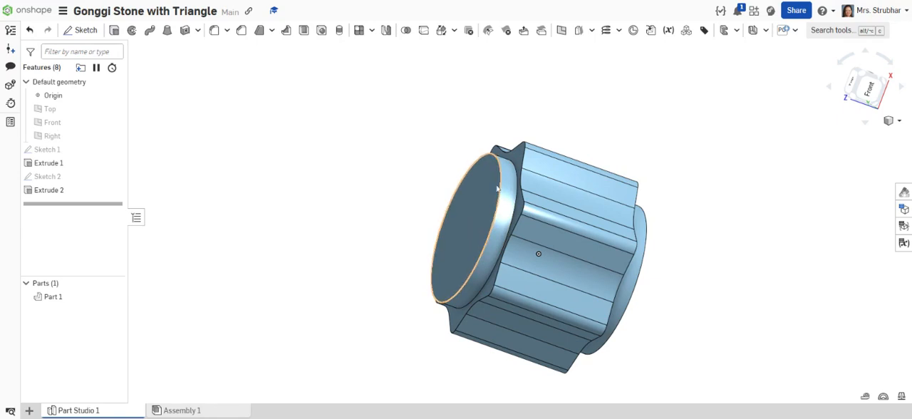
Start a two-distance chamfer on both circular end faces of the cylinder.
right_click_drag(427, 163, 457, 113)
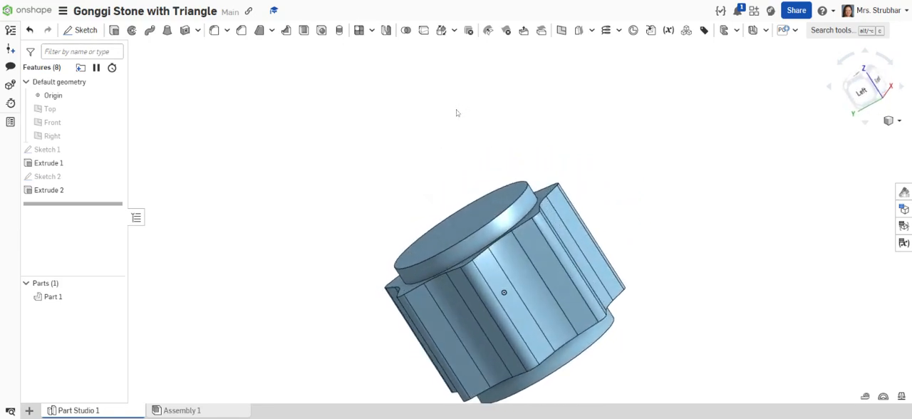
left_click(241, 30)
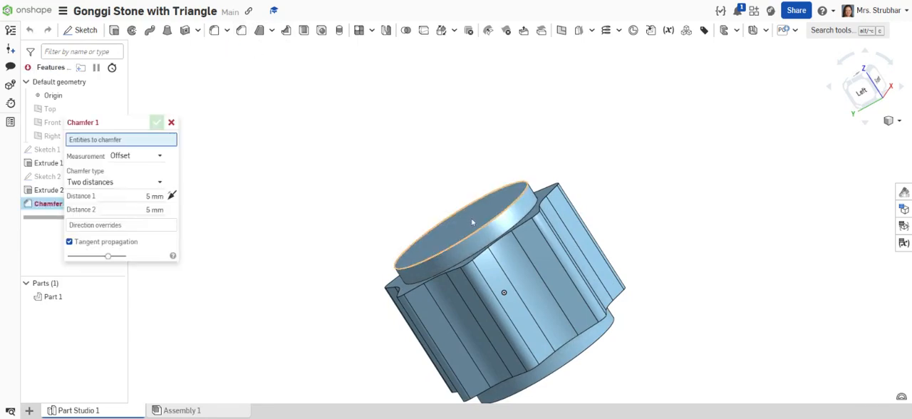
left_click(473, 223)
right_click_drag(597, 381, 587, 353)
left_click(588, 358)
right_click_drag(338, 149, 352, 186)
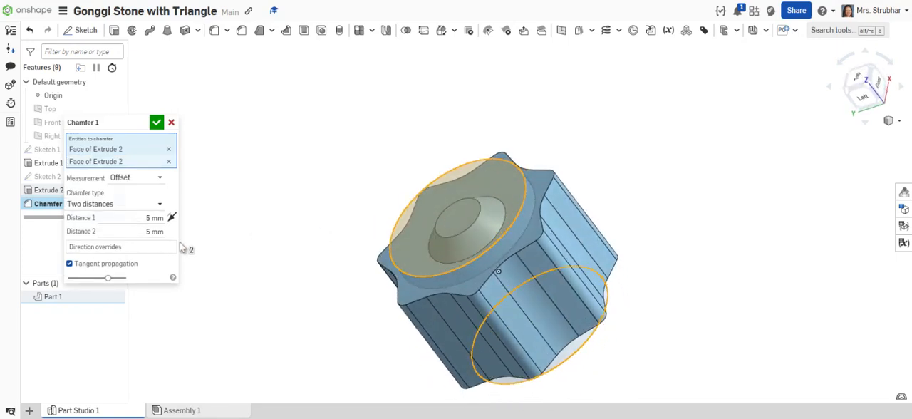
Set both chamfer distances to 1 mm.
left_click(165, 218)
type("1 mm")
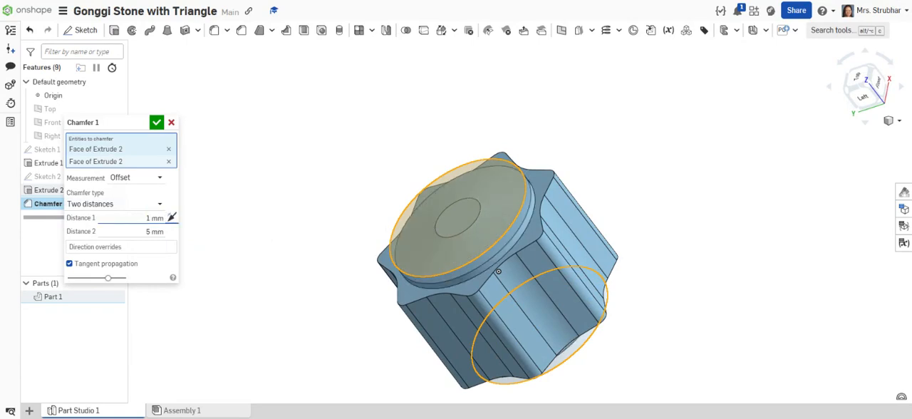
left_click(153, 231)
type("1")
key("Tab")
right_click_drag(320, 229, 319, 203)
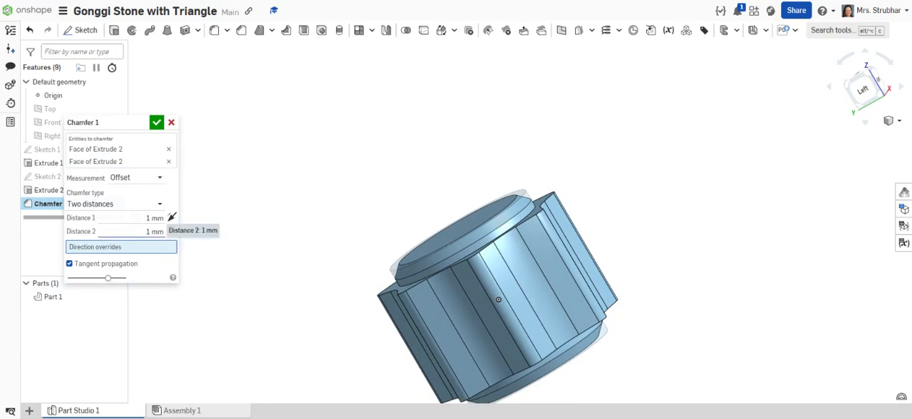
Set the chamfer's first distance to 2 mm, keep the second at 1 mm, and accept the chamfer.
left_click(155, 231)
type("2")
left_click(154, 231)
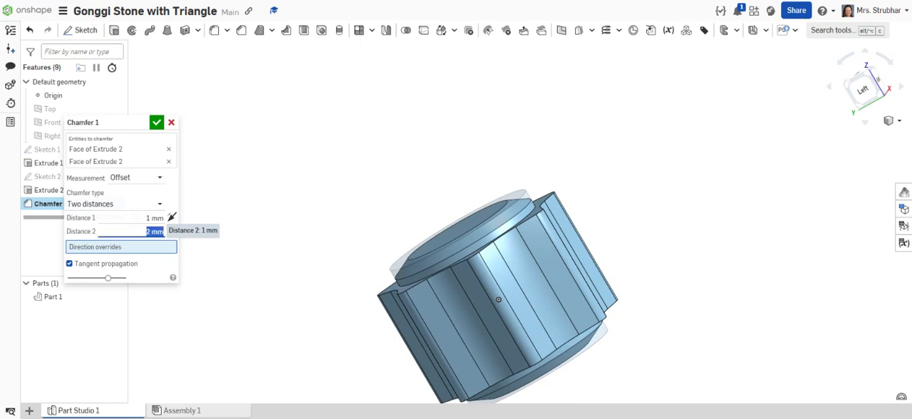
type("1")
left_click(155, 218)
type("2")
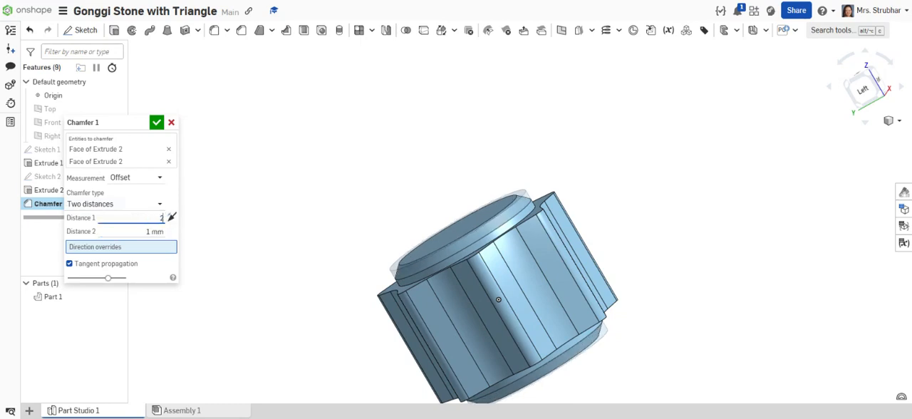
key("Return")
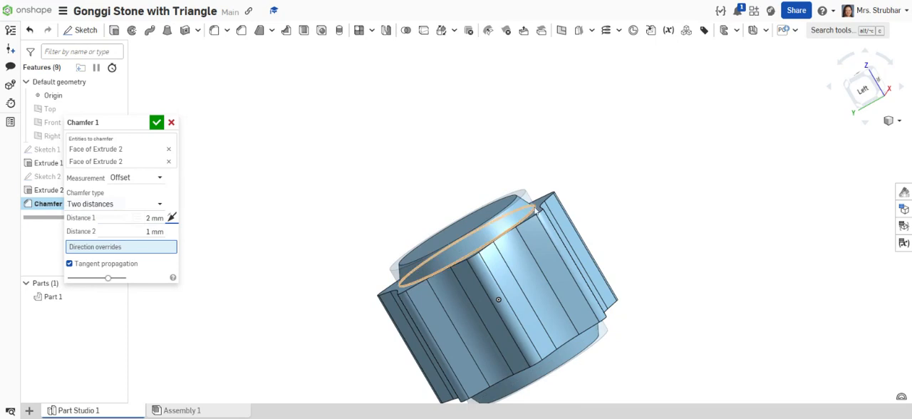
right_click_drag(365, 228, 383, 209)
middle_click_drag(377, 205, 389, 131)
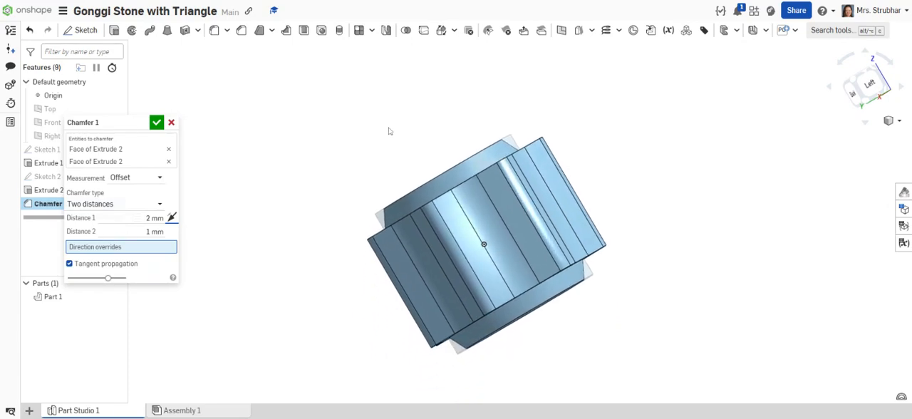
left_click(156, 122)
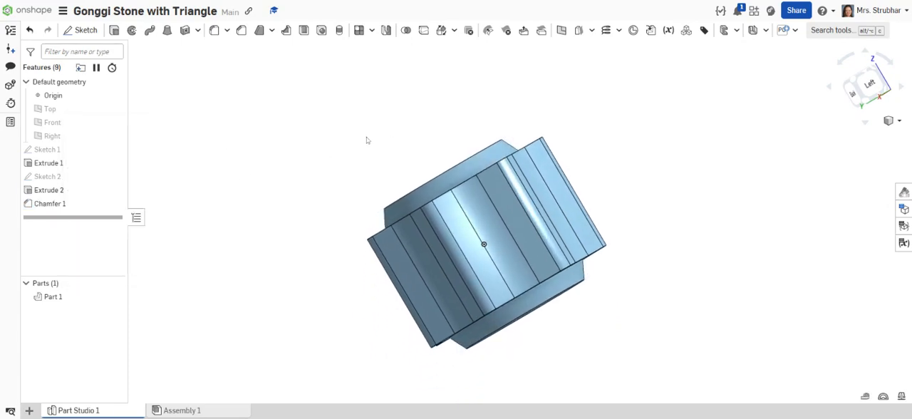
Start a new sketch on the chamfered cylinder's circular end face and view it straight on with the Y axis upright.
right_click_drag(369, 141, 383, 178)
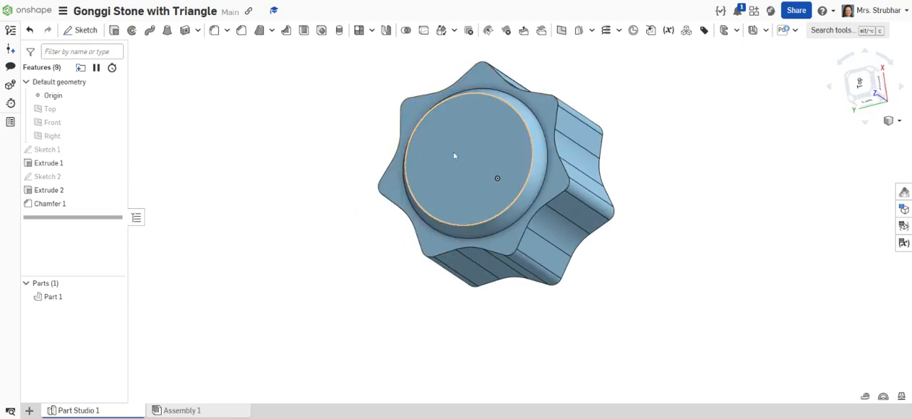
middle_click_drag(276, 127, 301, 173)
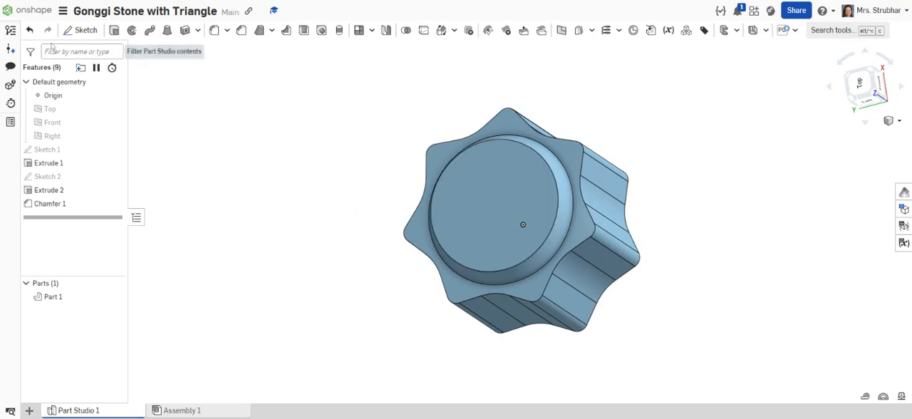
left_click(77, 33)
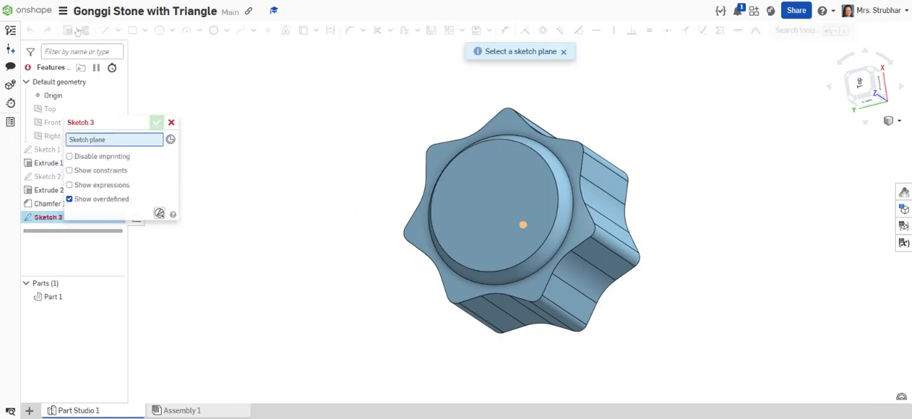
left_click(509, 200)
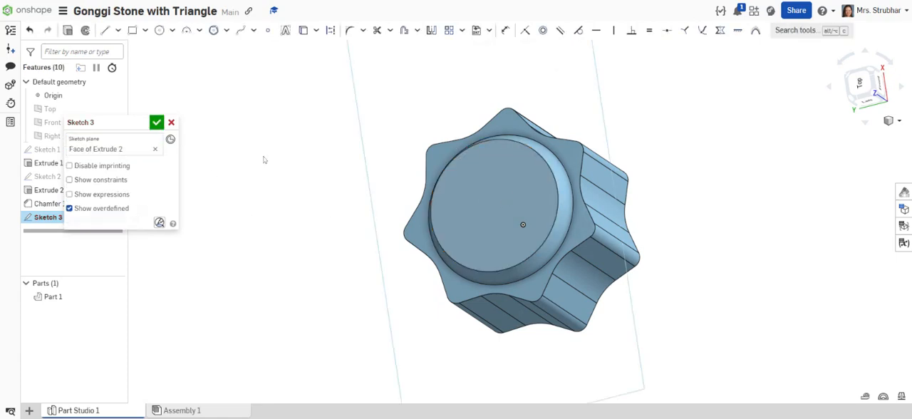
key("n")
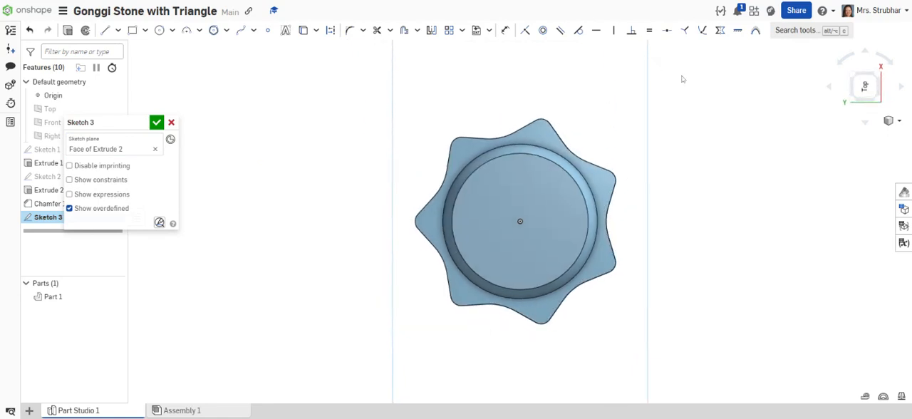
left_click(884, 58)
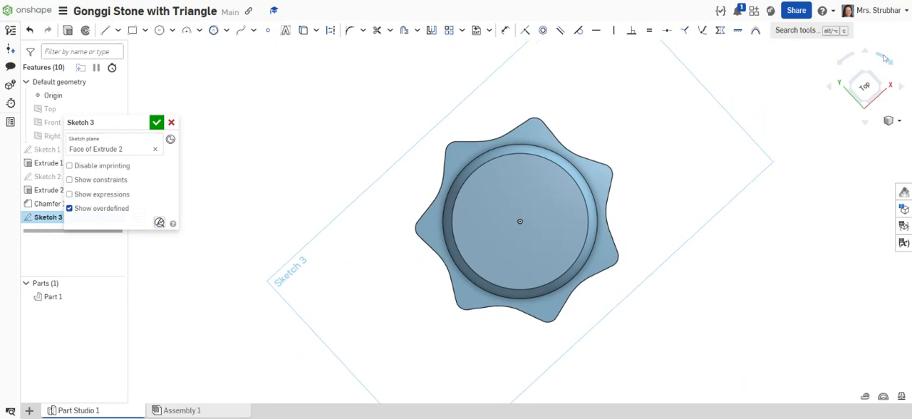
left_click(884, 58)
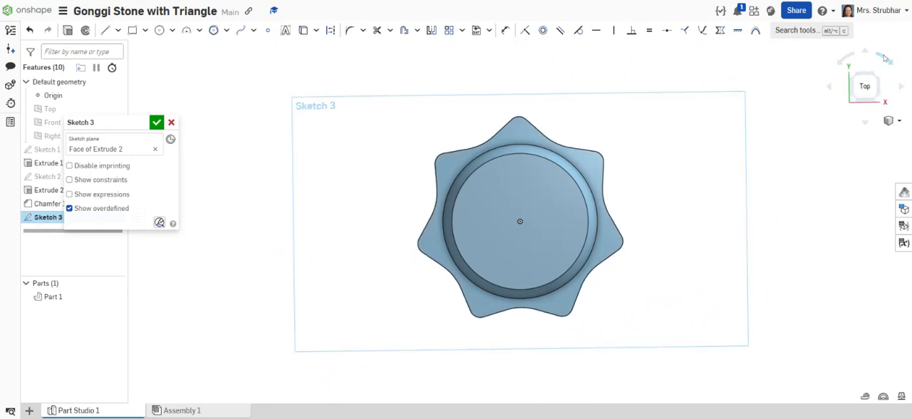
key("f")
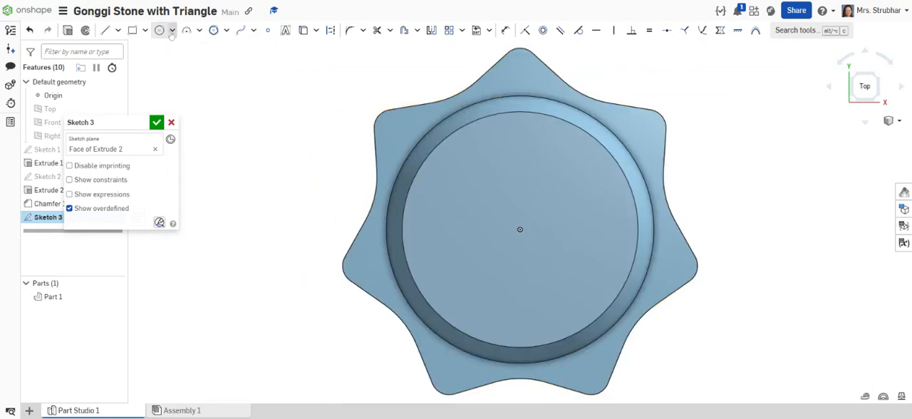
Sketch an inscribed three-sided polygon centred on the origin, with one vertex straight up and a circumscribing circle about 10.13 mm in diameter.
left_click(227, 30)
left_click(225, 68)
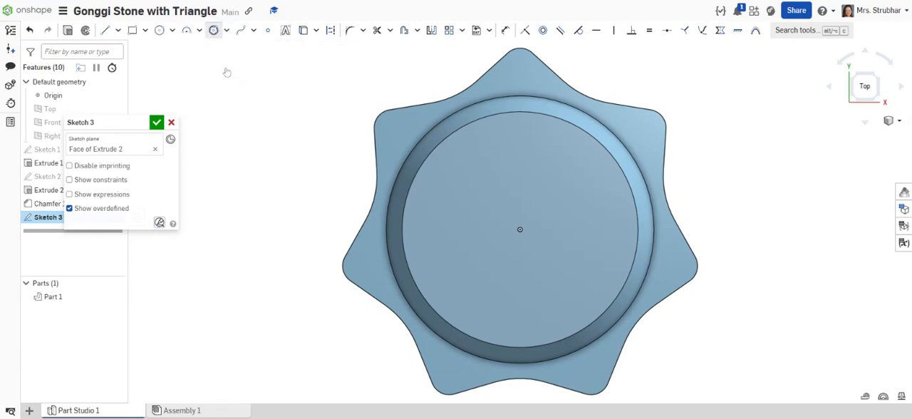
left_click(520, 229)
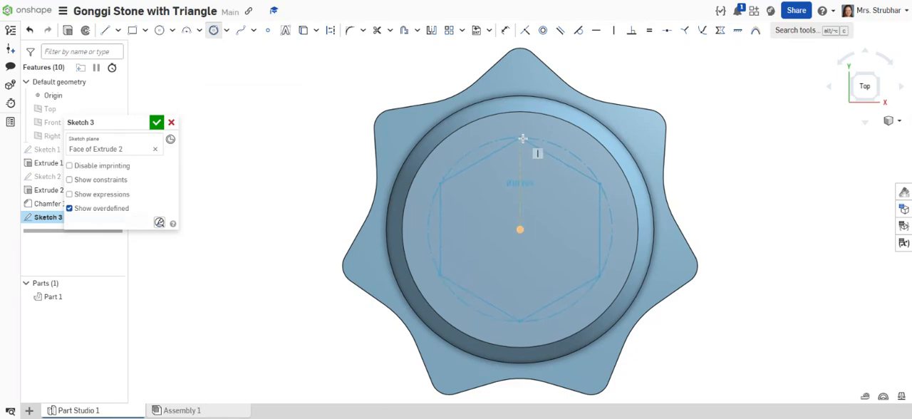
key("Down")
key("Down")
key("Down")
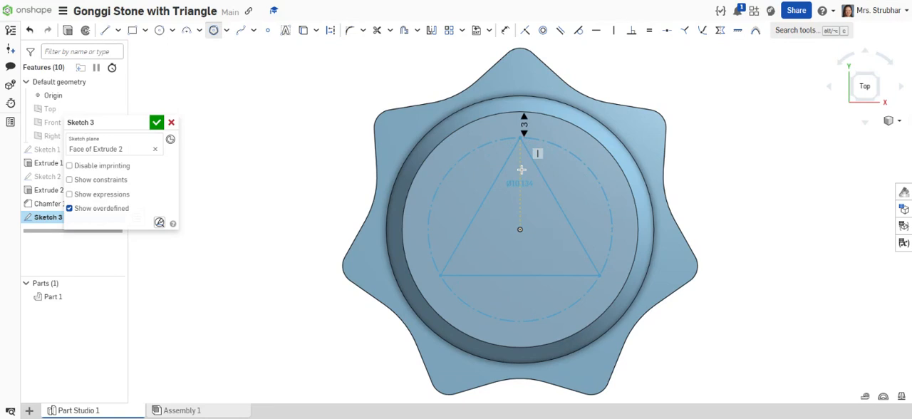
left_click(522, 170)
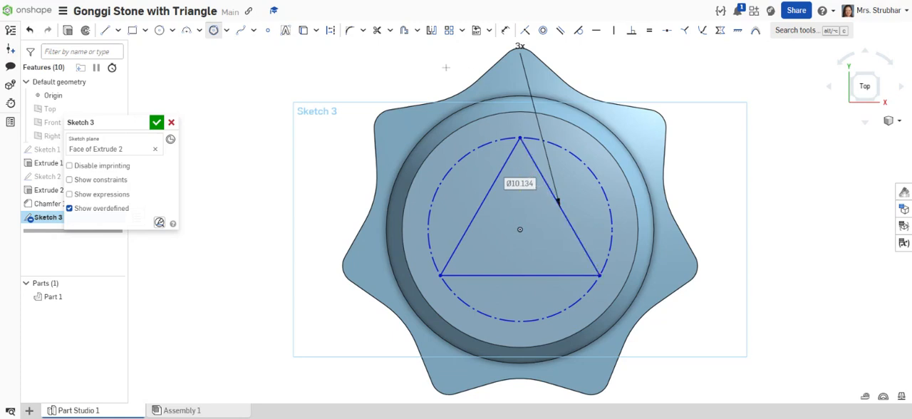
Offset all three sides of the triangle outward by 1 mm.
left_click(404, 30)
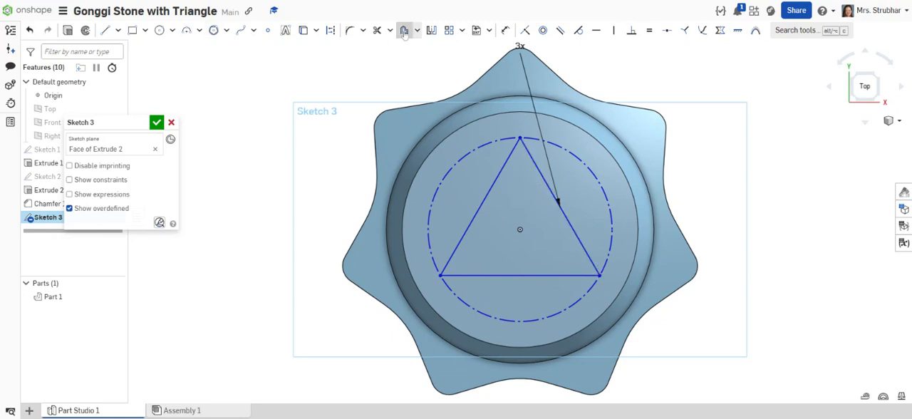
left_click(494, 183)
left_click(535, 165)
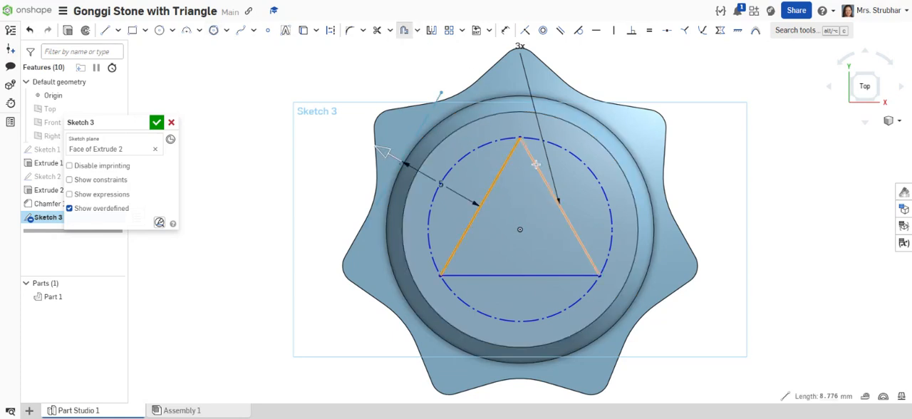
left_click(518, 273)
scroll(379, 131, "down", 4)
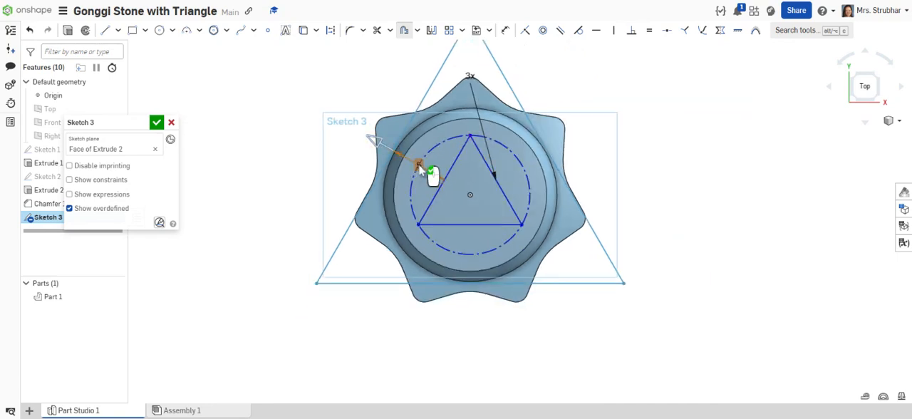
left_click(427, 170)
key("Return")
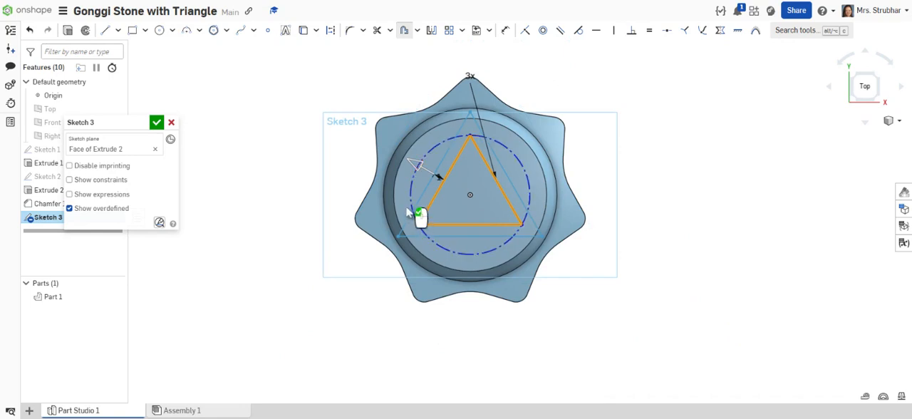
left_click(442, 176)
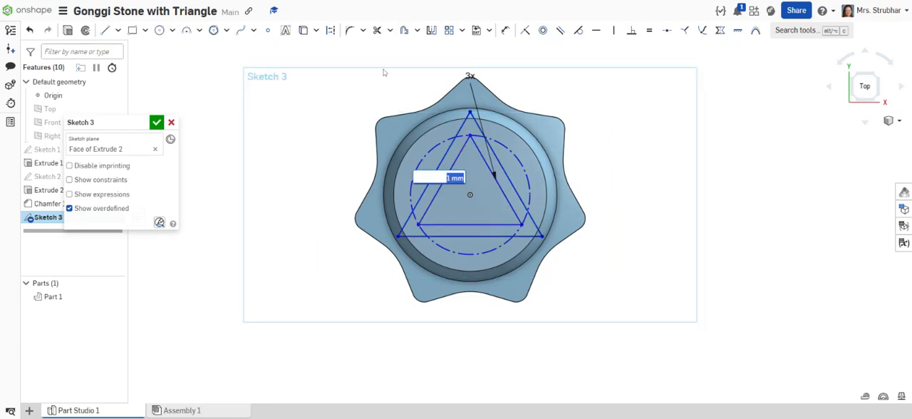
key("Return")
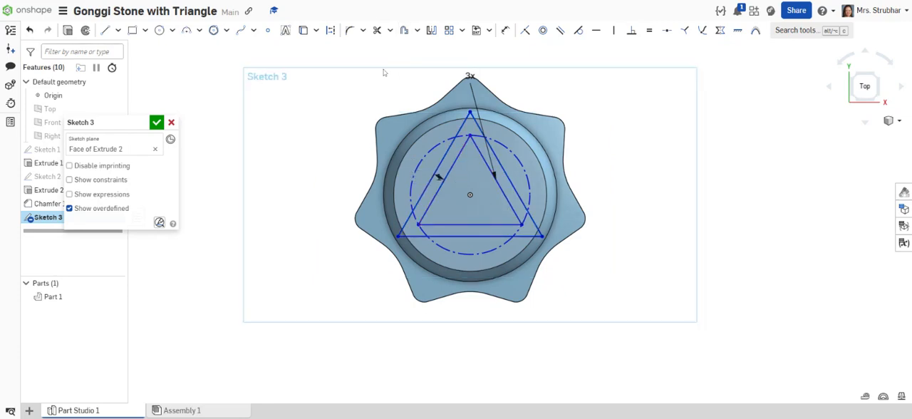
Fillet the three corners of the outer triangle with a 0.5 mm radius.
left_click(350, 32)
left_click(469, 112)
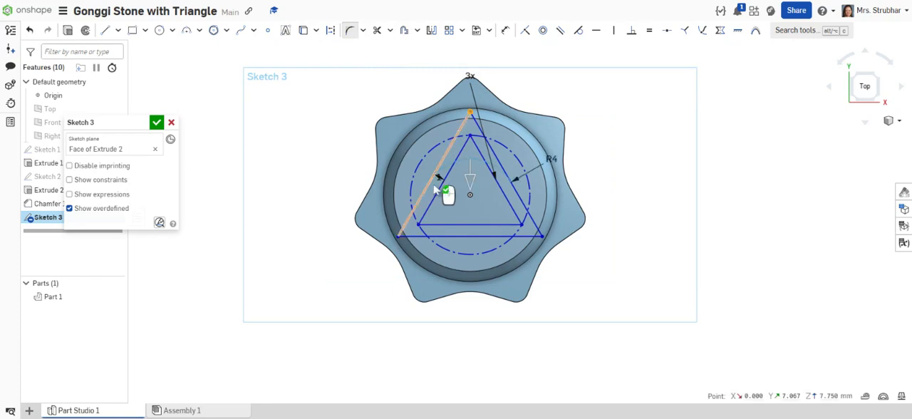
left_click(397, 236)
left_click(542, 236)
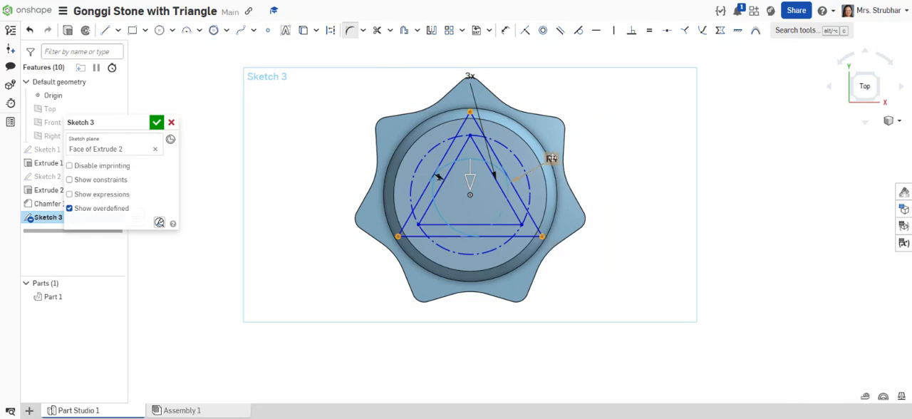
left_click_drag(551, 158, 591, 163)
left_click(591, 163)
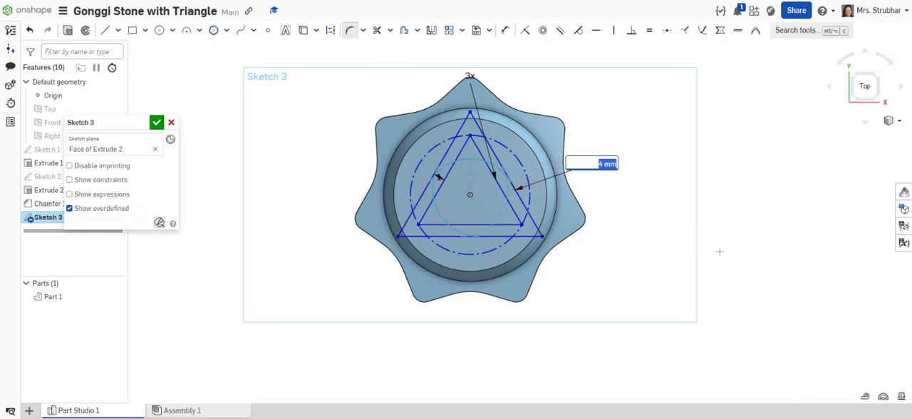
type("0.5")
key("Return")
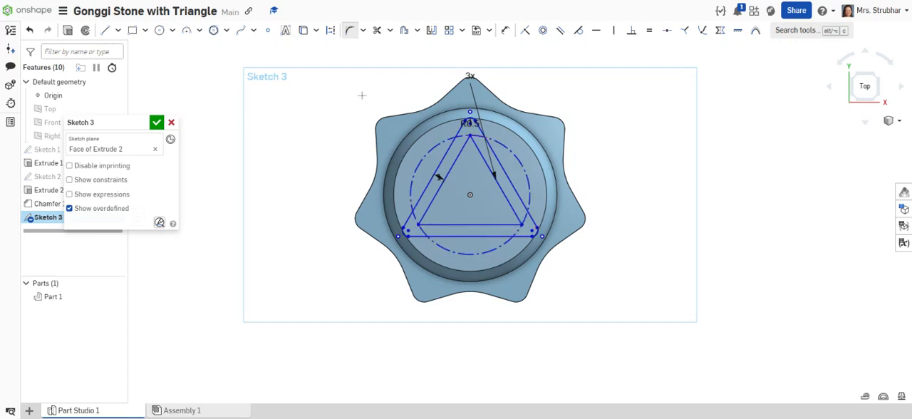
Dimension the triangle's construction circle to a diameter of 9 mm.
scroll(361, 95, "up", 2)
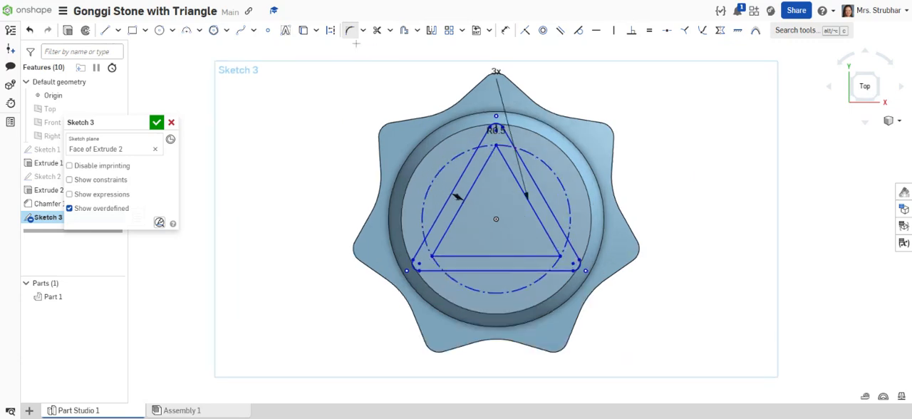
left_click(504, 30)
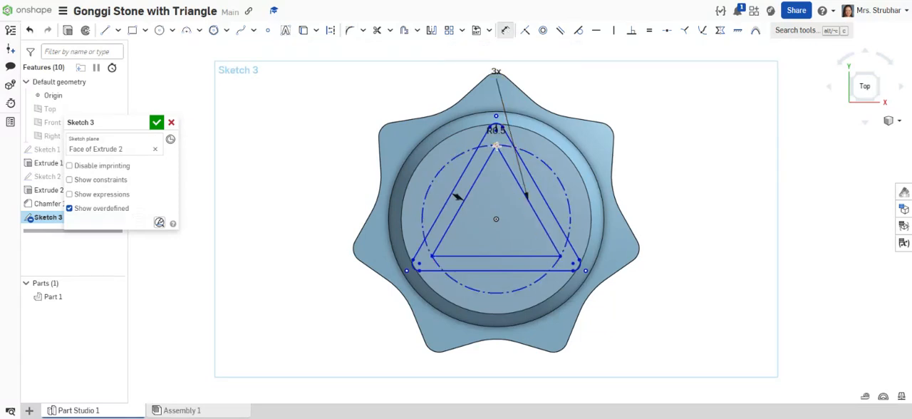
left_click(543, 164)
left_click(702, 177)
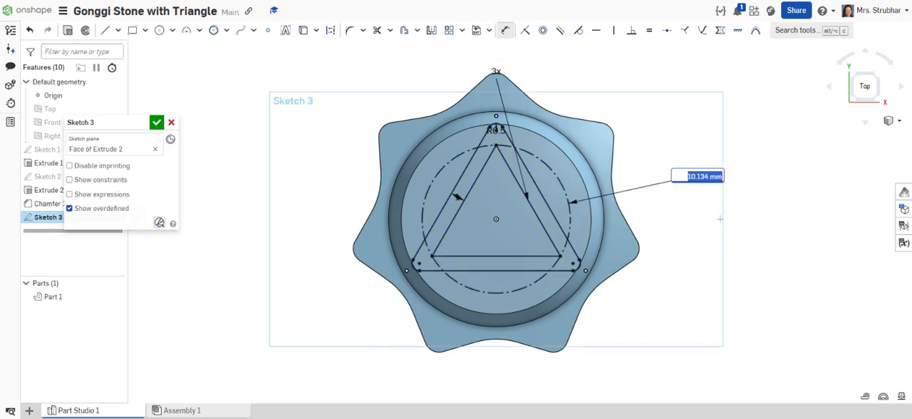
type("9")
key("Return")
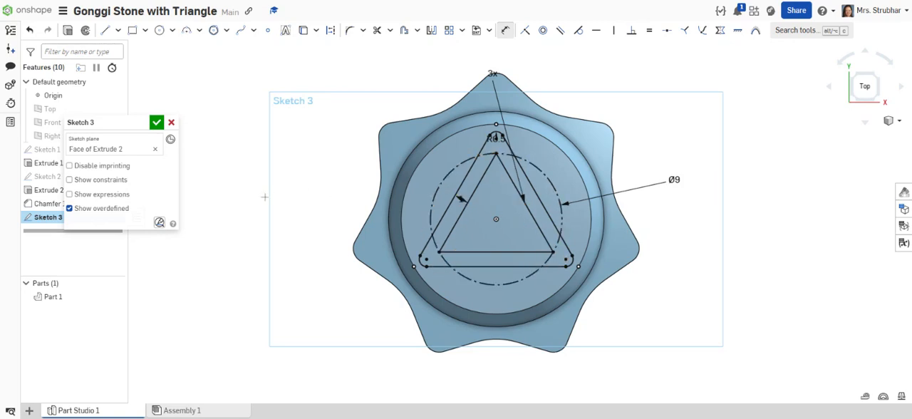
Extrude the triangular frame between the two outlines 0.5 mm, adding it to the part.
left_click(68, 31)
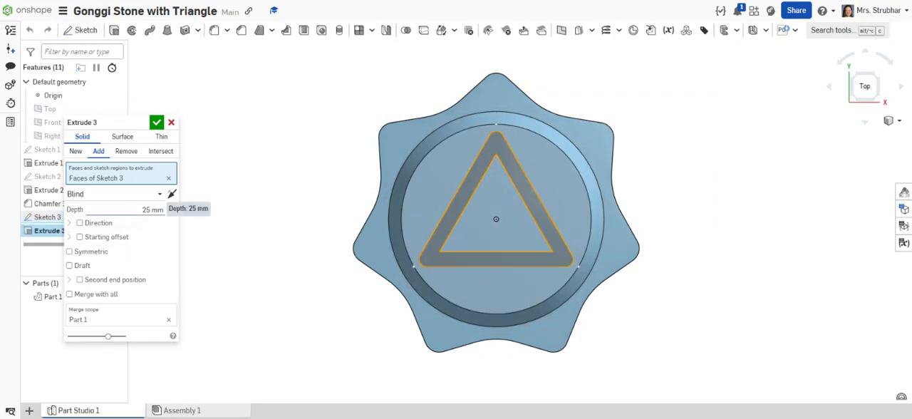
type("0.5")
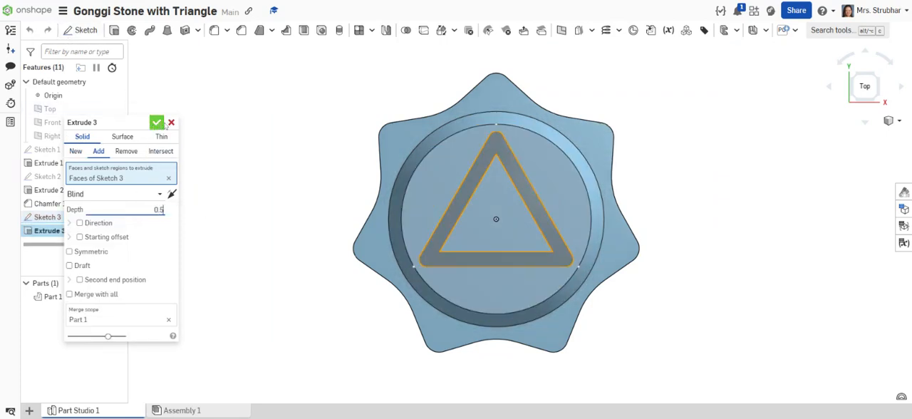
left_click(156, 124)
Start another extrusion of the triangle sketch with an Entity starting offset at the cylinder's opposite end face.
right_click_drag(306, 204, 368, 257)
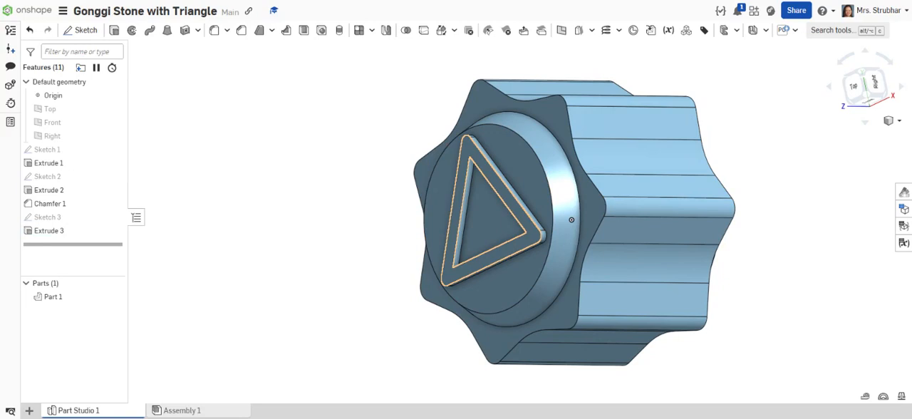
left_click(53, 219)
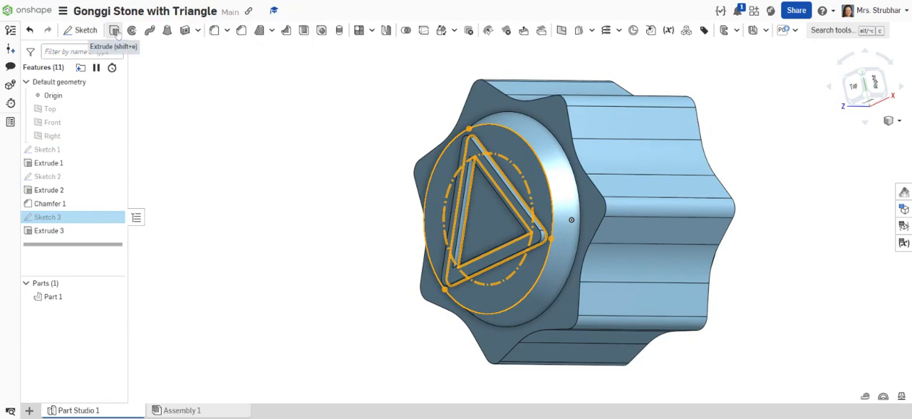
left_click(115, 31)
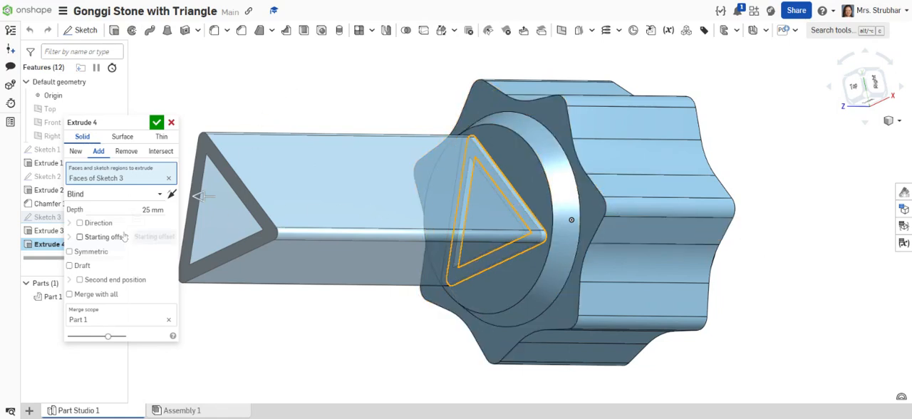
left_click(94, 238)
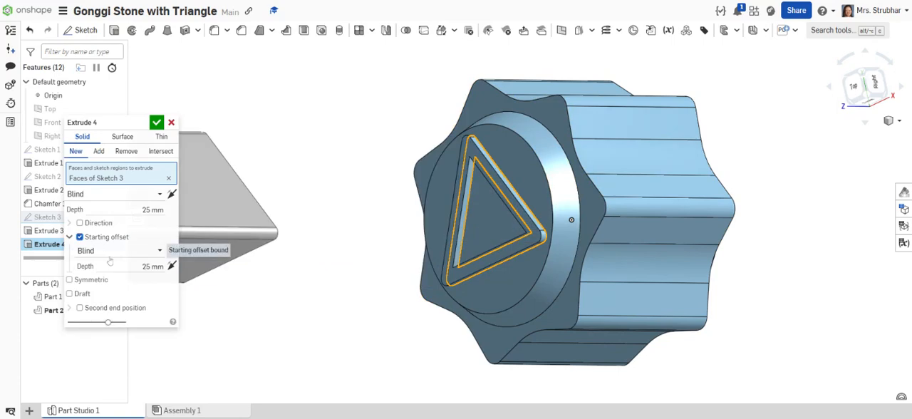
left_click(125, 253)
left_click(90, 281)
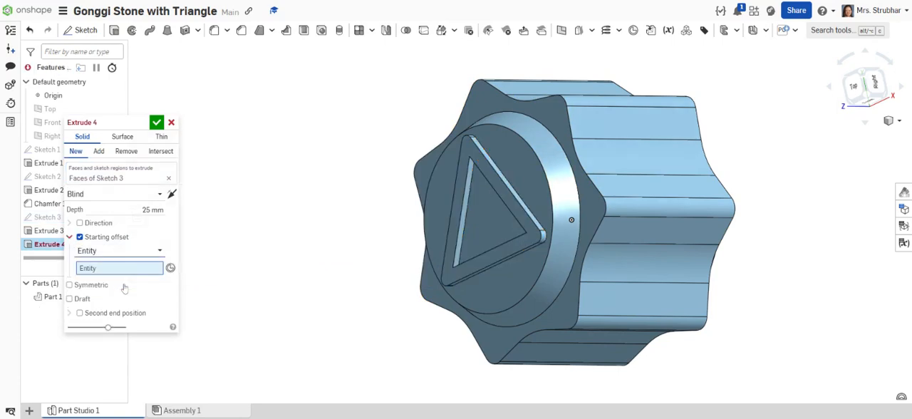
right_click_drag(763, 255, 677, 202)
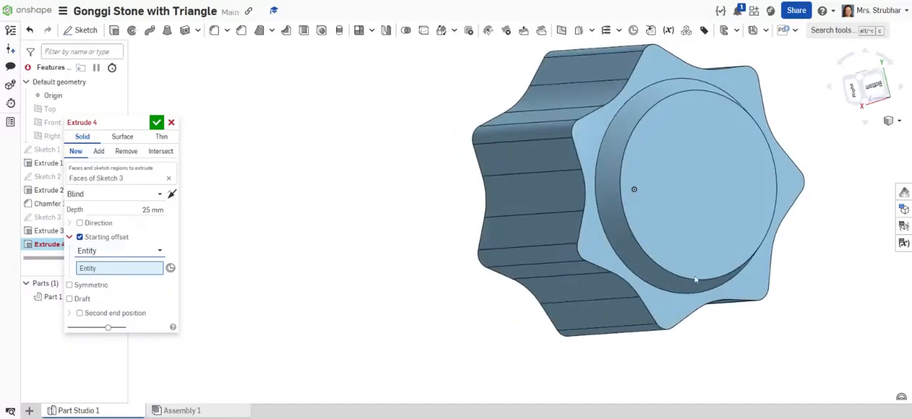
left_click(677, 207)
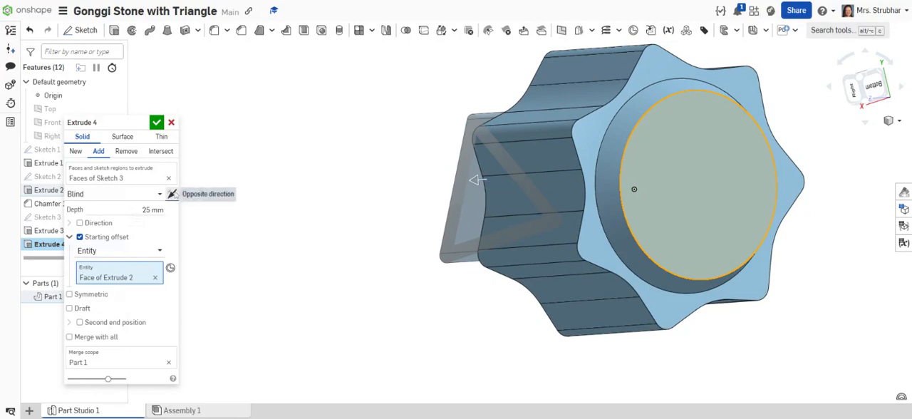
Reverse the extrusion to point outward, set its depth to 0.5 mm, accept it, and view the part isometrically.
left_click(171, 194)
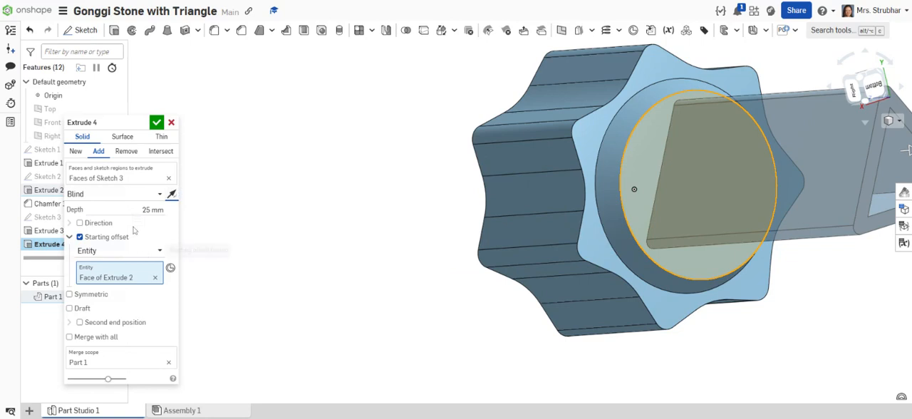
left_click(153, 209)
type("0.")
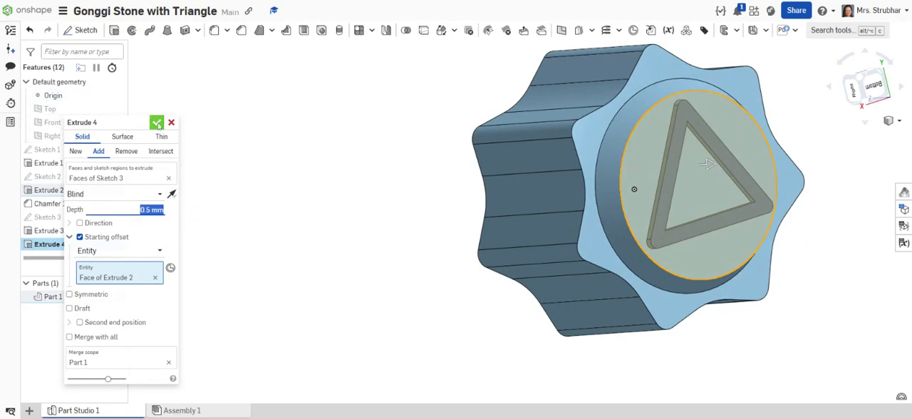
left_click(157, 123)
right_click_drag(321, 225, 440, 292)
key("shift+7")
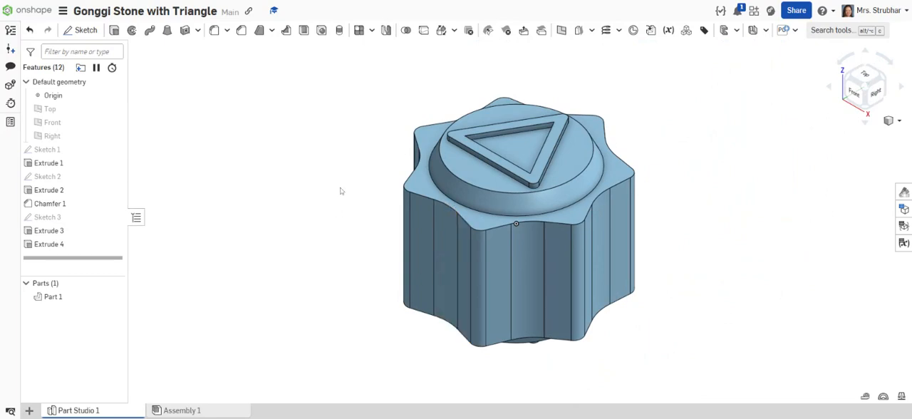
right_click_drag(342, 181, 342, 202)
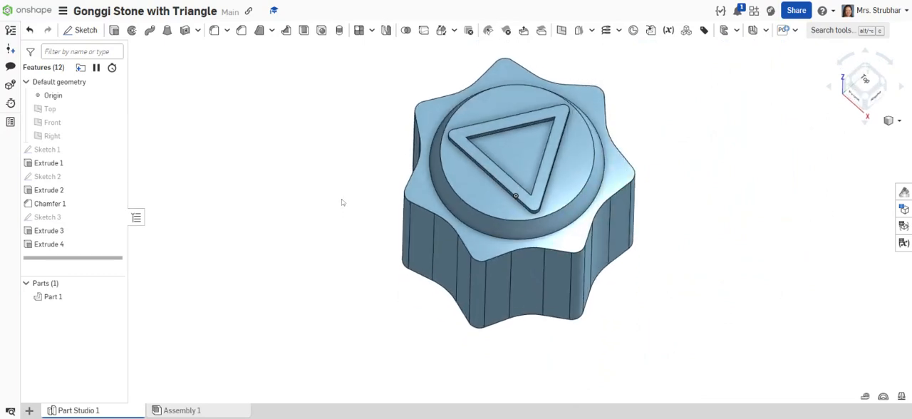